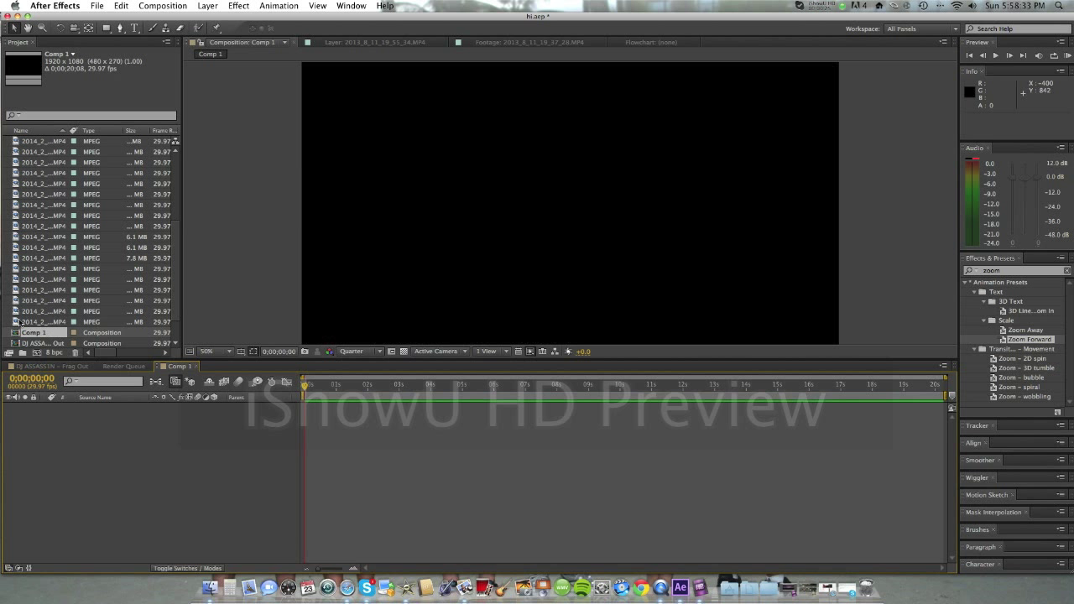
# Step: Add the DJ ASSASSIN – Frag Out.mp3 music track to Comp 1 as its first layer
pyautogui.click(23, 322)
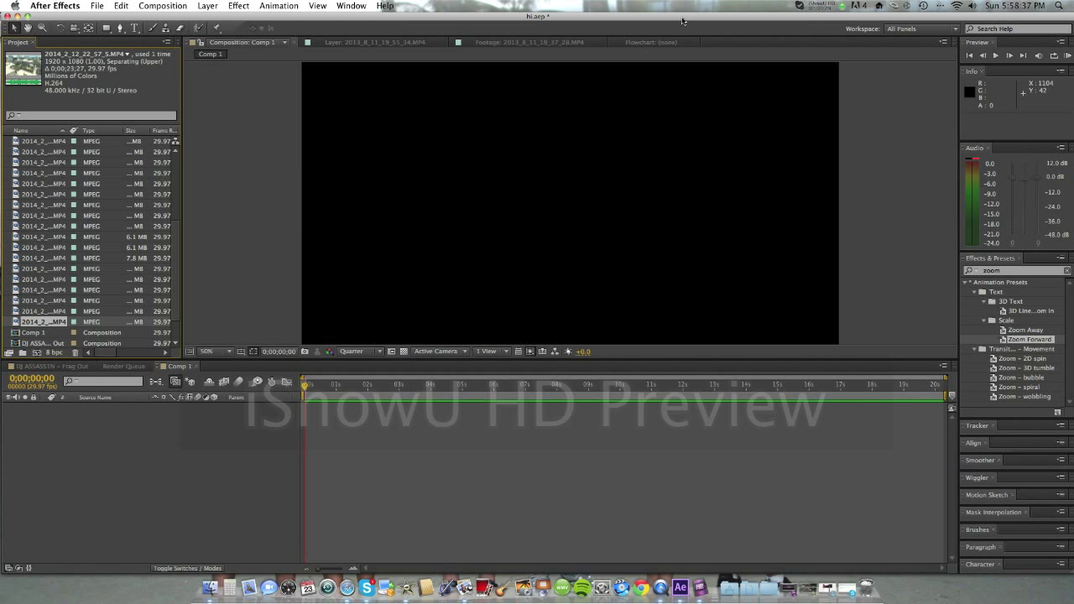
pyautogui.click(826, 4)
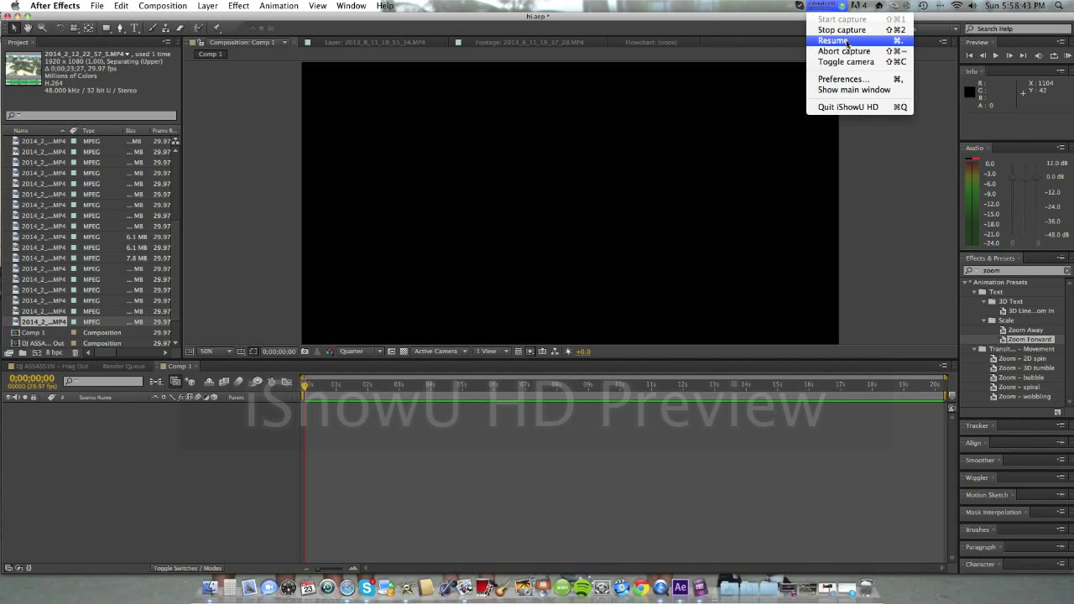
pyautogui.click(846, 41)
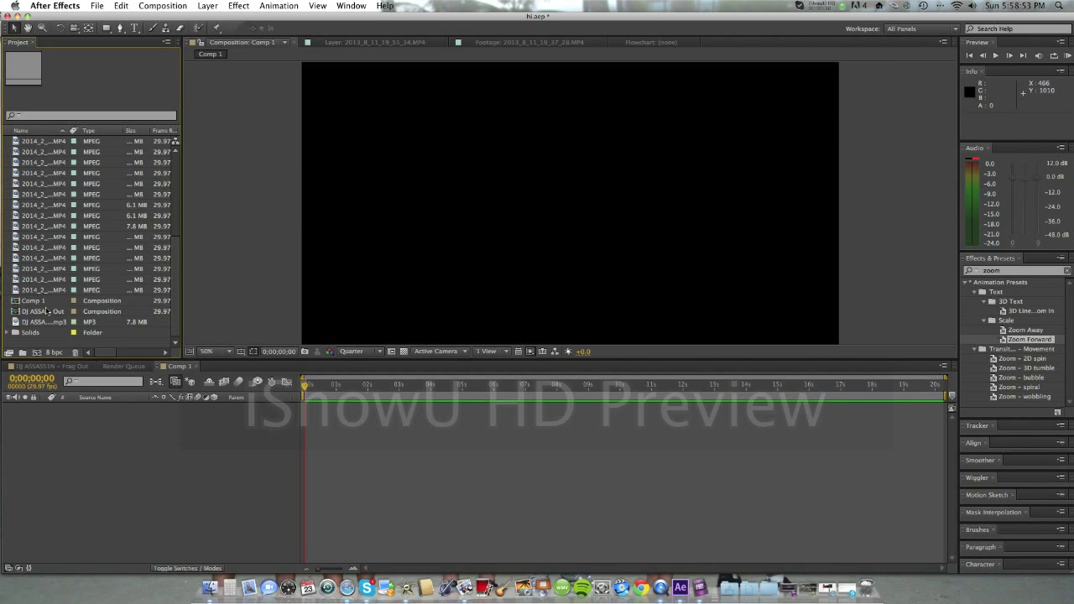
pyautogui.click(34, 311)
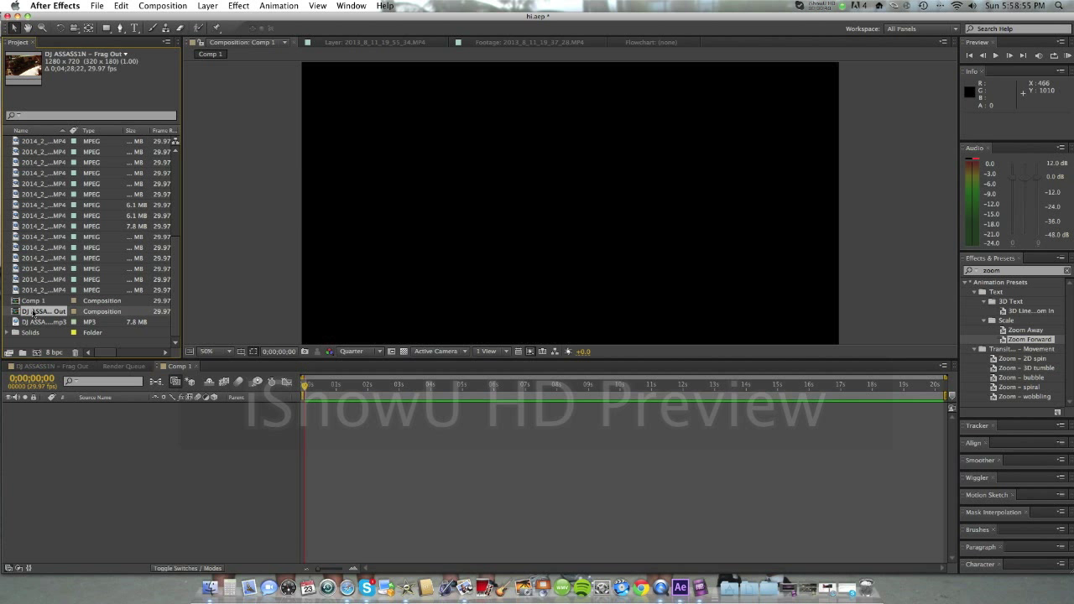
pyautogui.click(39, 323)
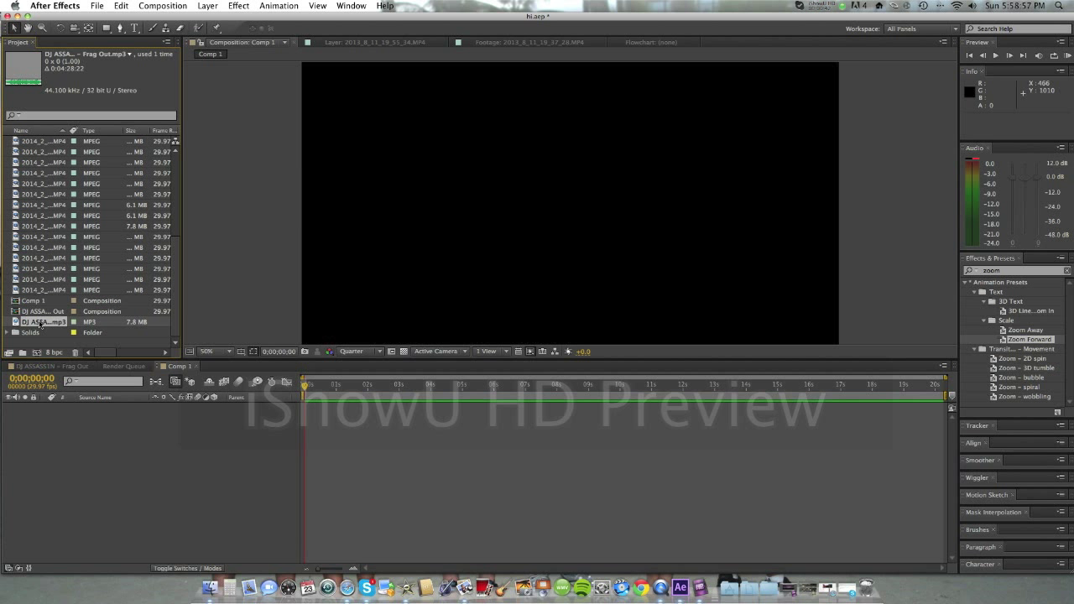
pyautogui.doubleClick(44, 324)
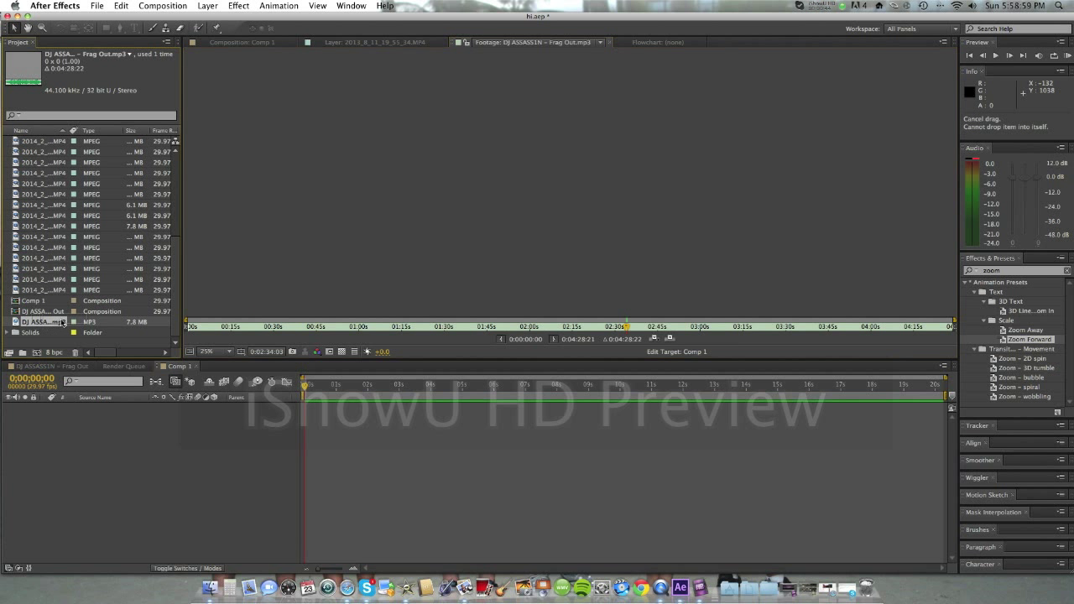
pyautogui.moveTo(62, 323); pyautogui.dragTo(344, 412)
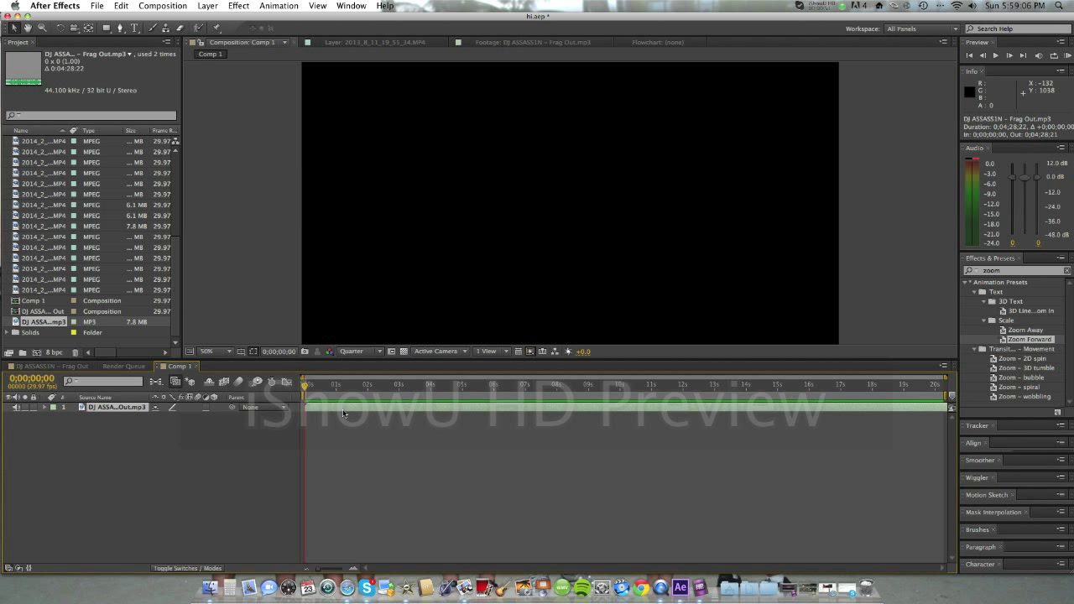
# Step: Select the gameplay clip 2014_2_12_22_57_5.MP4 in the Project panel
pyautogui.click(52, 291)
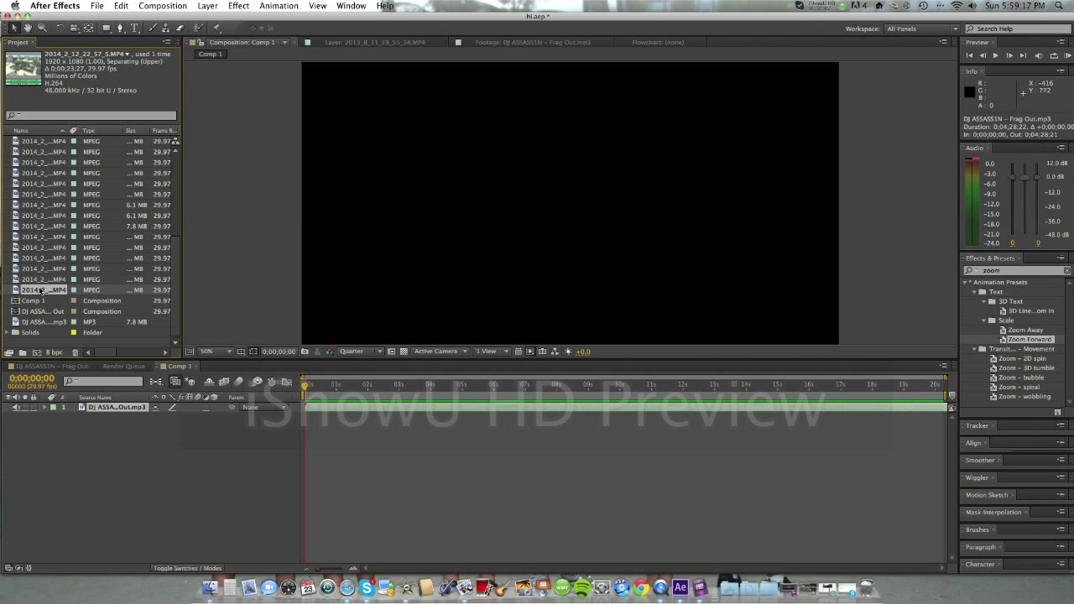
pyautogui.click(39, 279)
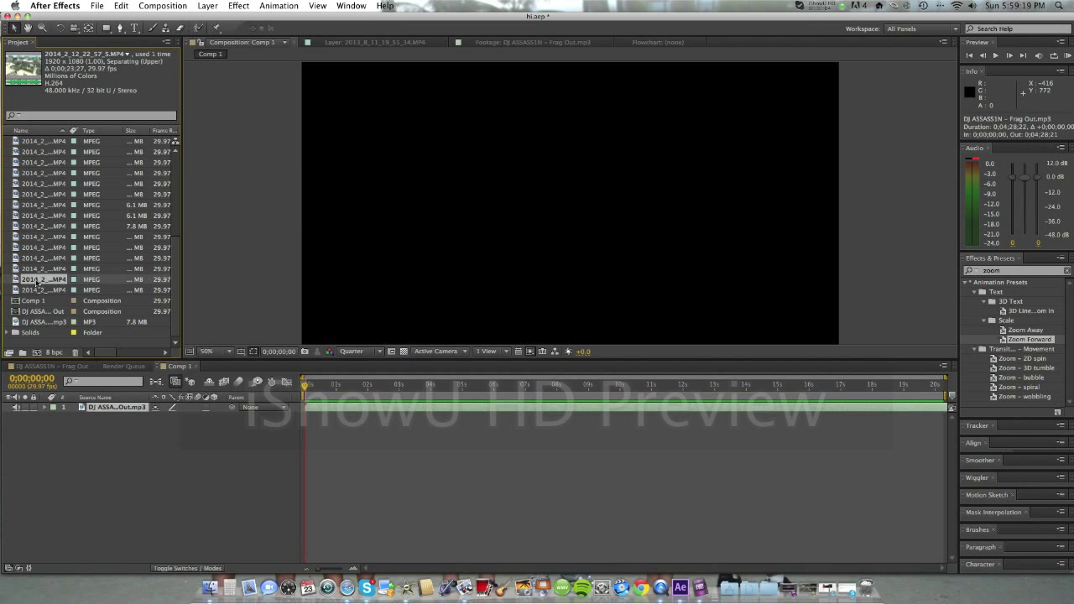
pyautogui.click(42, 269)
pyautogui.click(44, 291)
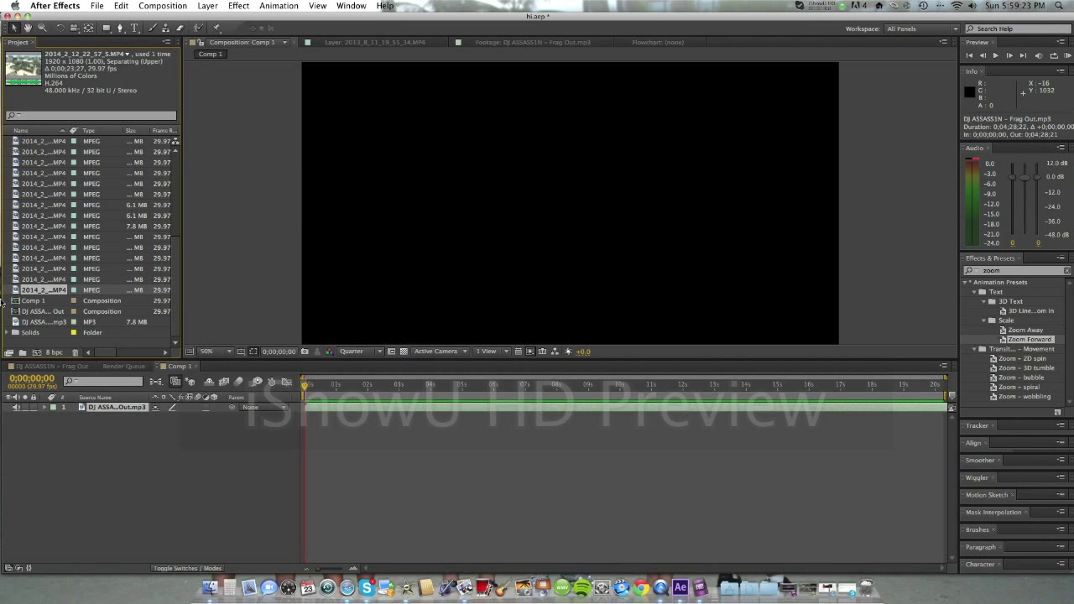
# Step: Add 2014_2_12_22_57_5.MP4 to Comp 1 as layer 2, beneath the Frag Out music layer
pyautogui.moveTo(24, 293); pyautogui.dragTo(304, 422)
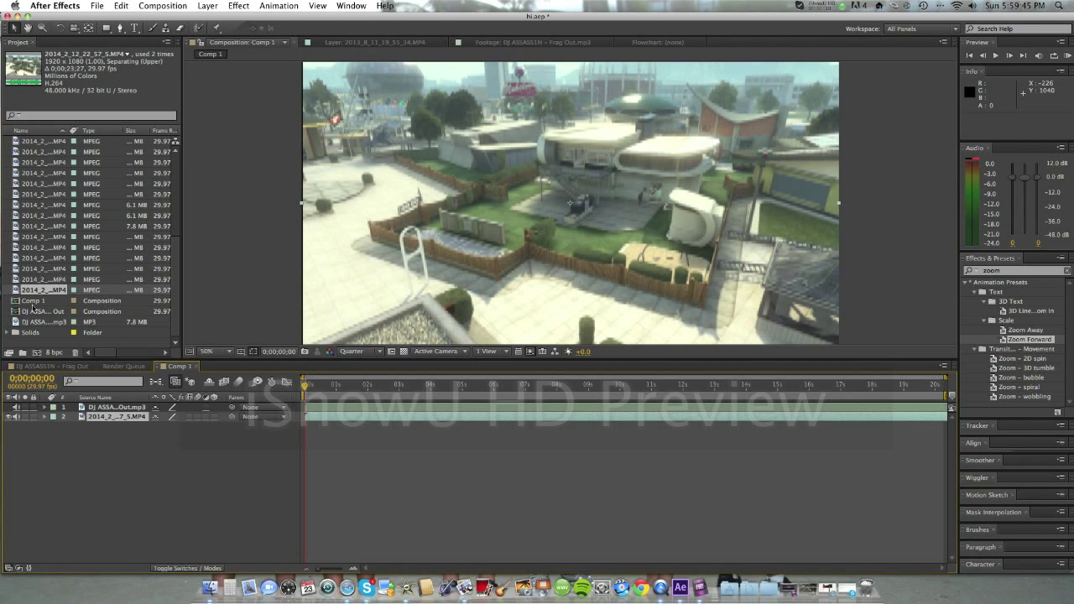
pyautogui.rightClick(46, 303)
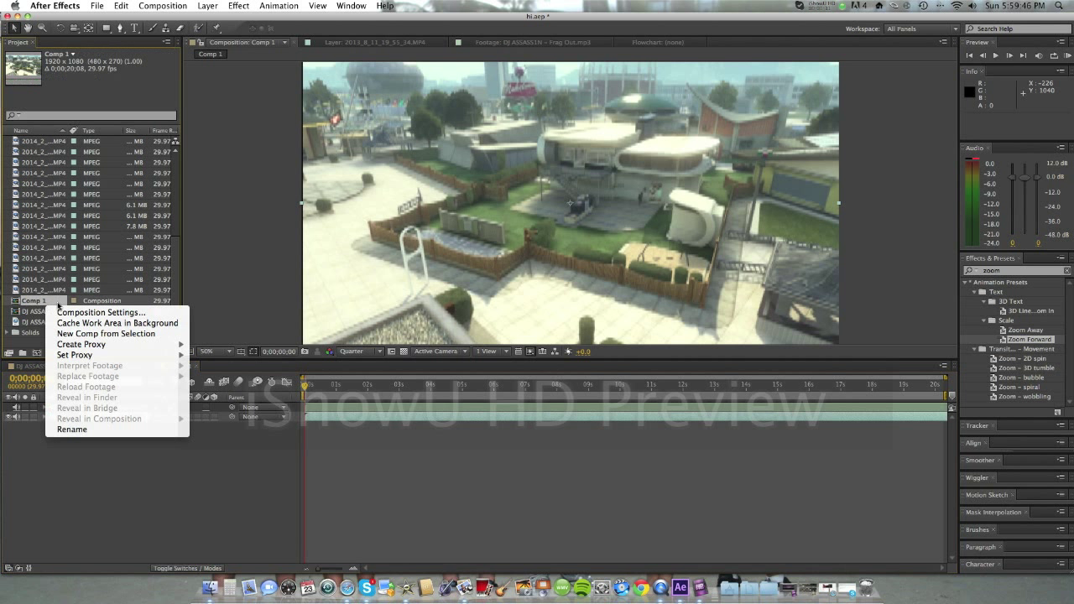
# Step: Set Comp 1 to a Custom preset at 59.94 fps with a 0;00;30;00 duration
pyautogui.click(131, 313)
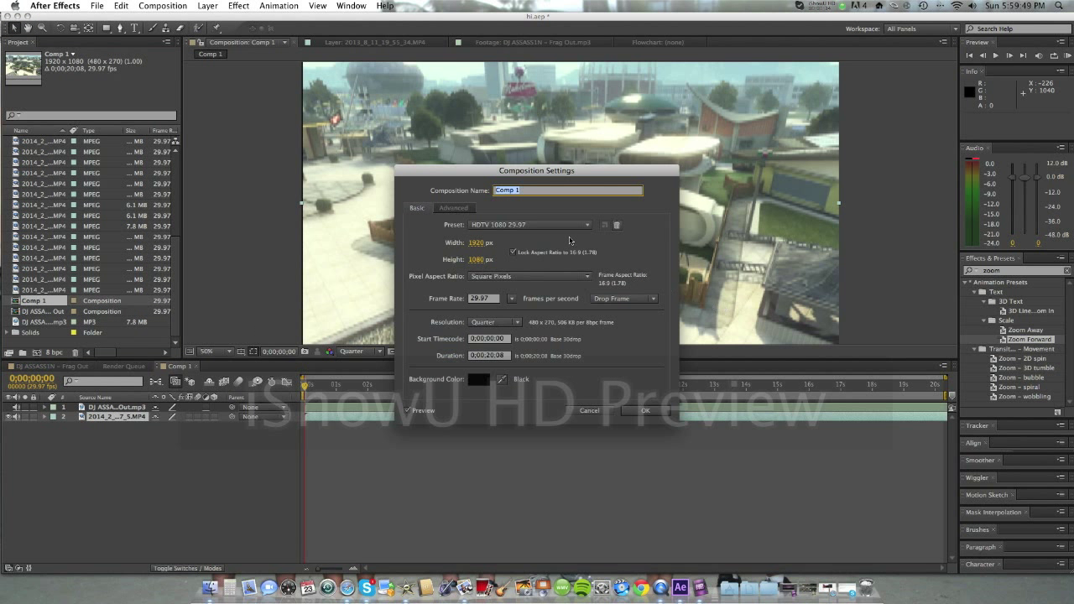
pyautogui.click(543, 227)
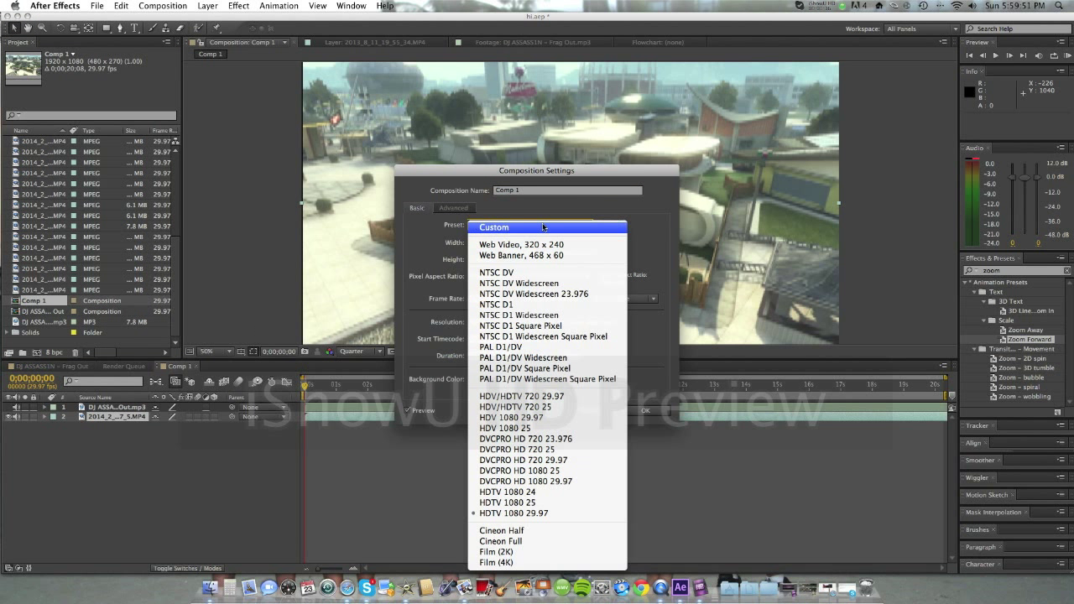
pyautogui.click(504, 227)
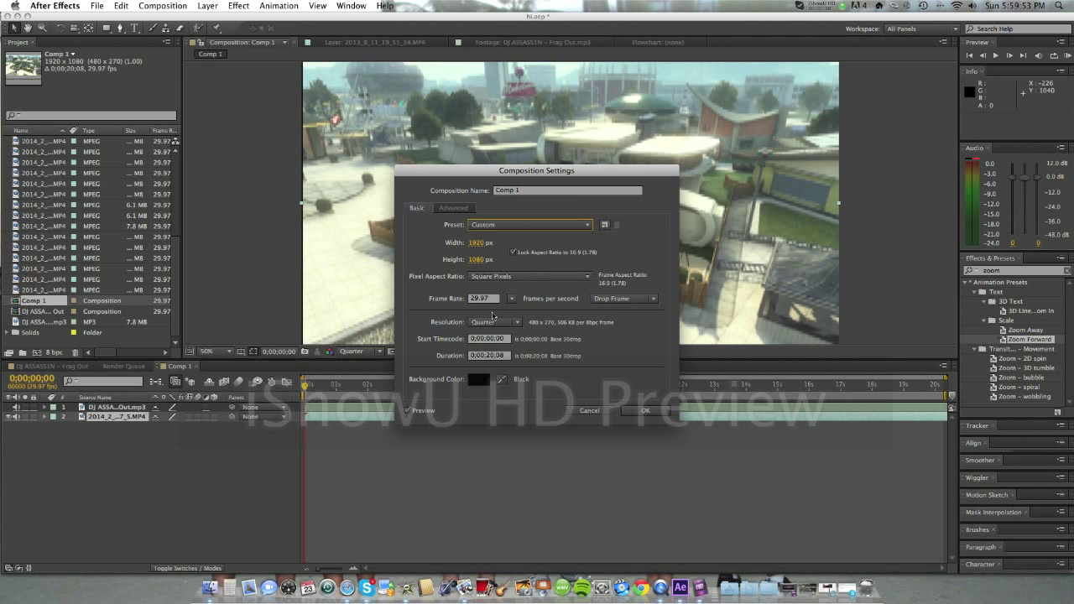
pyautogui.doubleClick(491, 299)
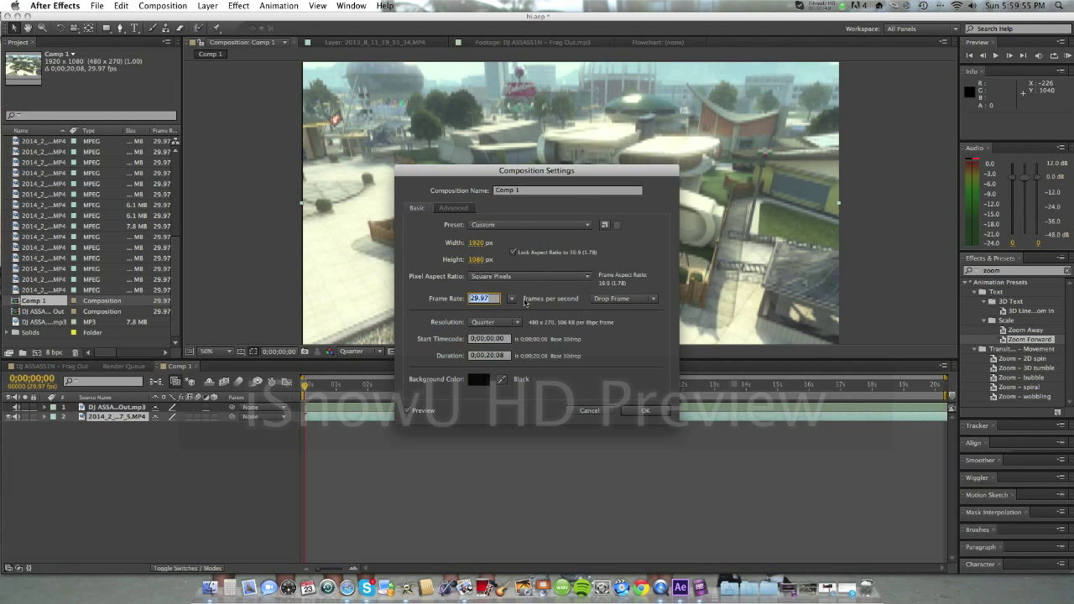
pyautogui.click(512, 298)
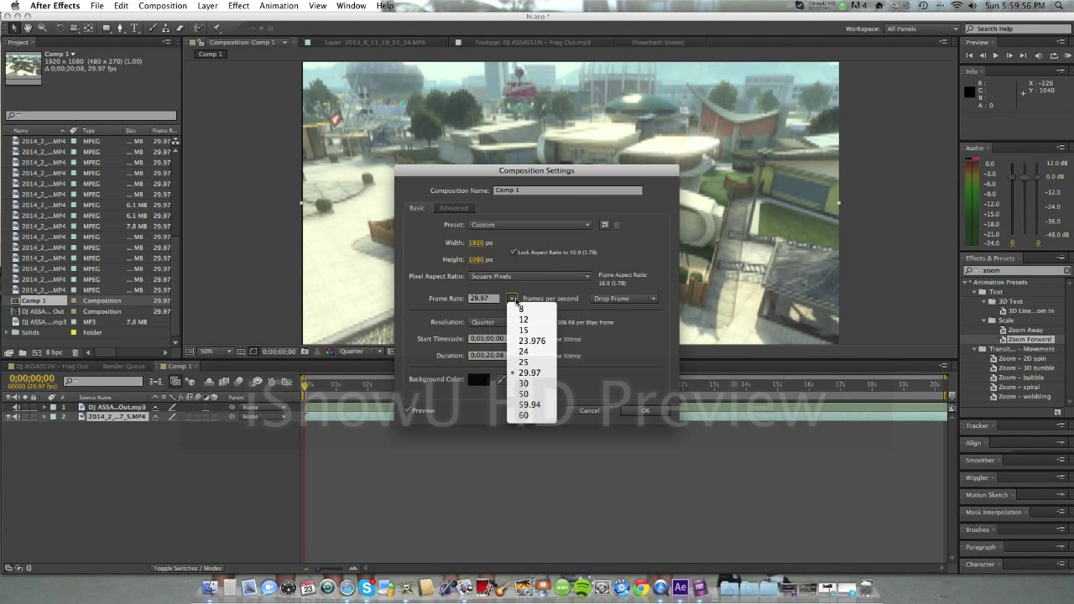
pyautogui.click(529, 404)
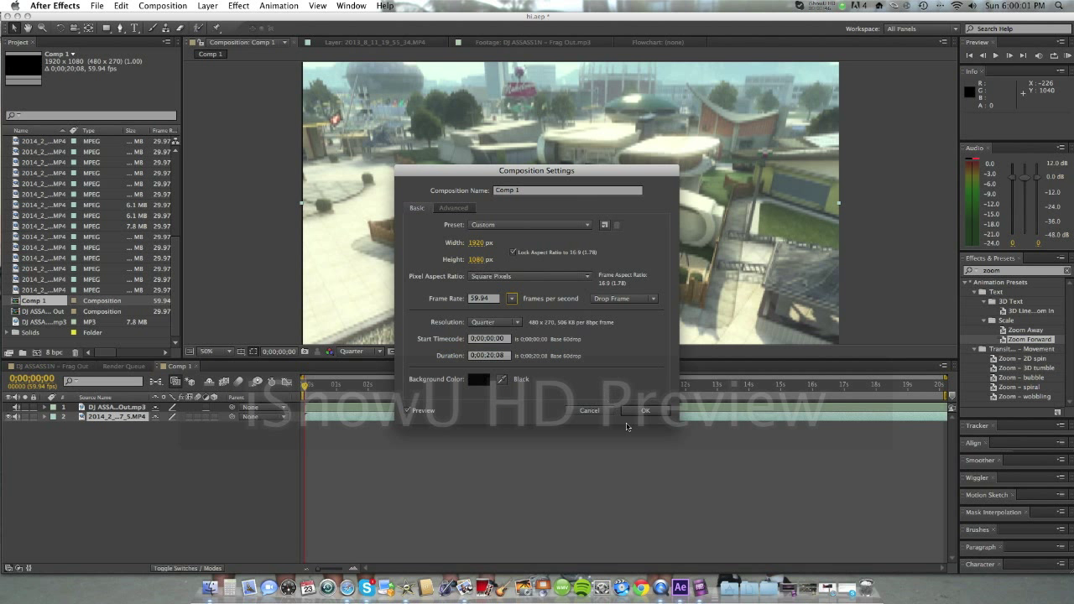
pyautogui.click(508, 354)
pyautogui.write('30')
pyautogui.press('BackSpace')
pyautogui.write('3000')
pyautogui.click(644, 411)
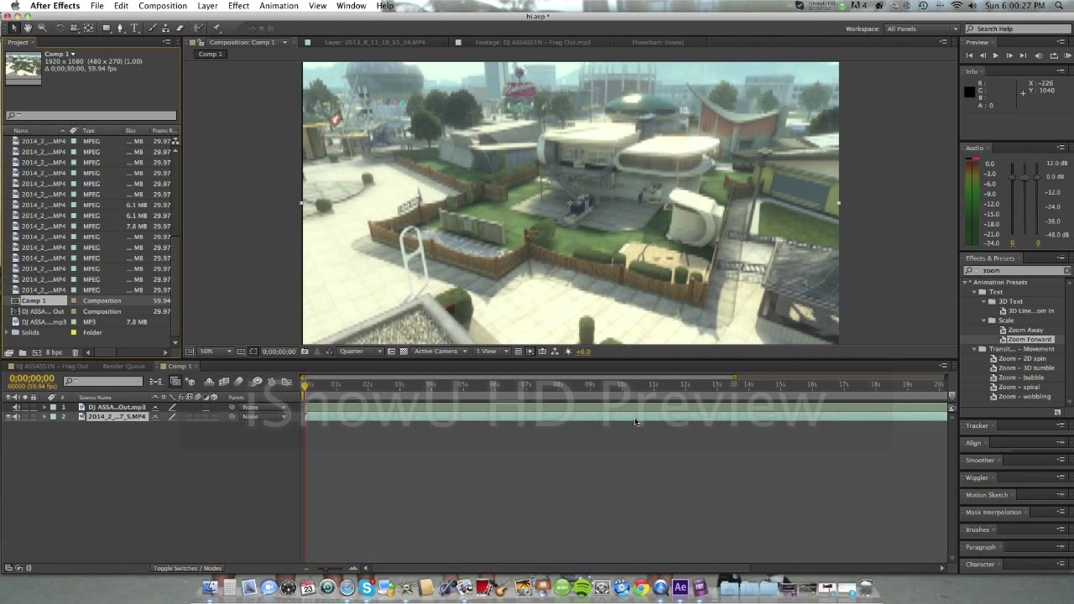
# Step: Open the gameplay clip and the Frag Out mp3 layer in their own Layer viewers
pyautogui.click(60, 290)
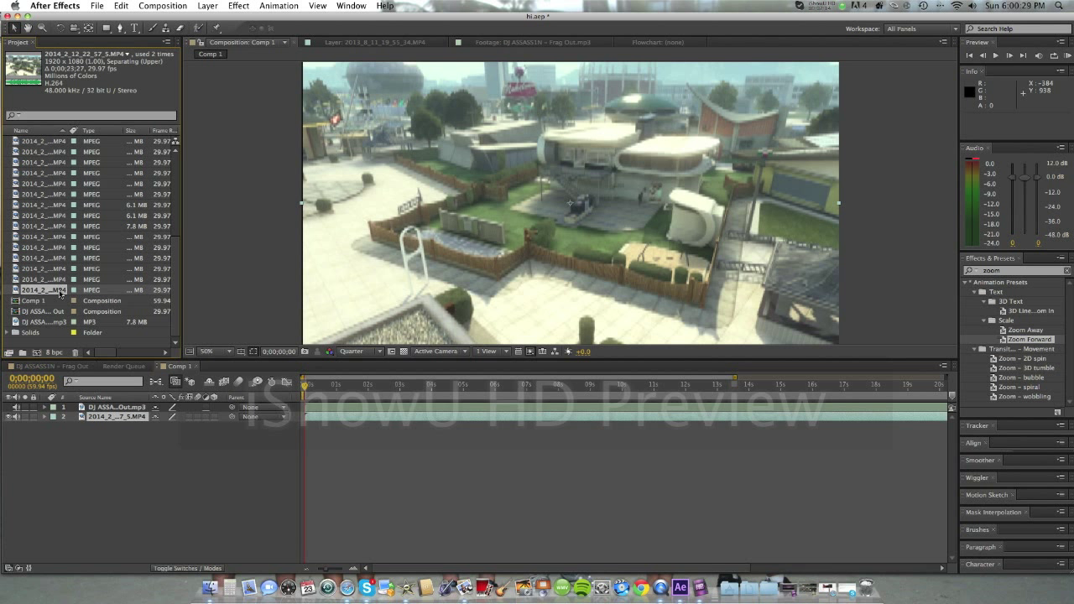
pyautogui.doubleClick(318, 416)
pyautogui.click(327, 408)
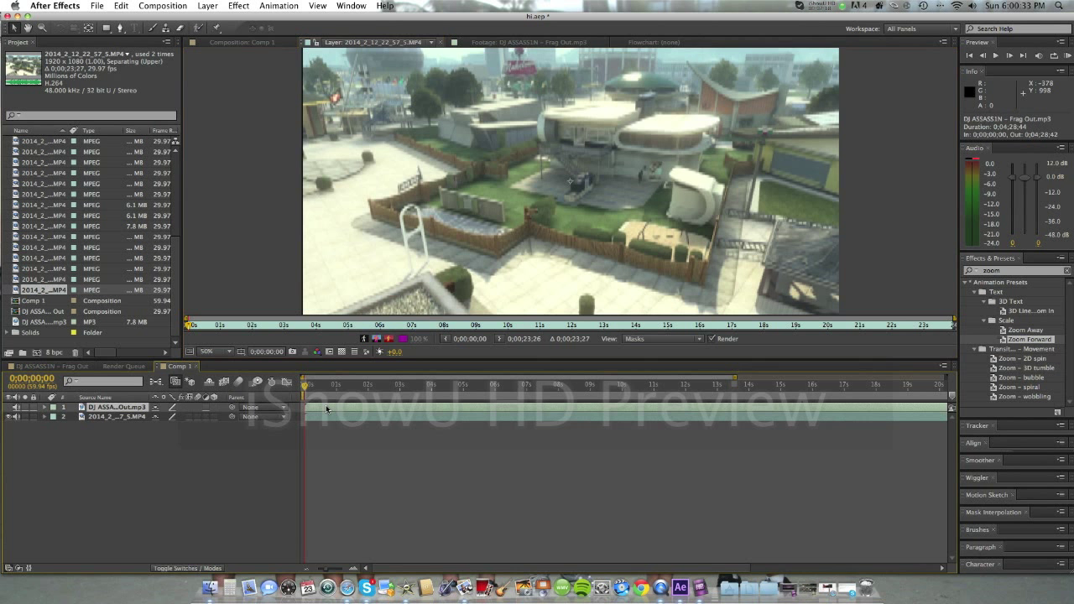
pyautogui.doubleClick(327, 409)
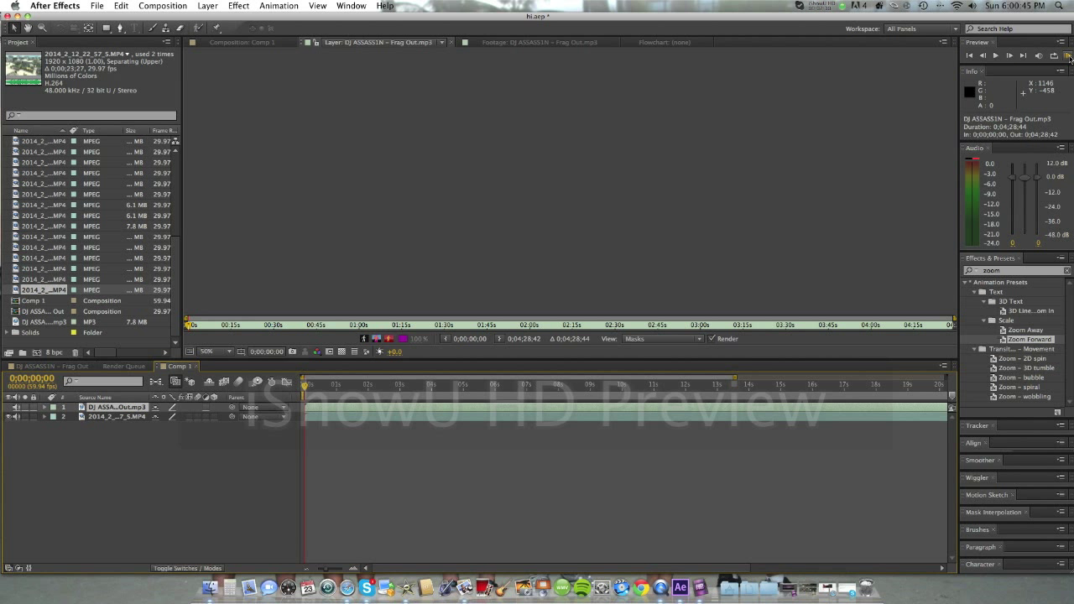
pyautogui.doubleClick(114, 410)
# Step: Run a RAM preview of the Frag Out music at 59.94 fps realtime
pyautogui.click(317, 6)
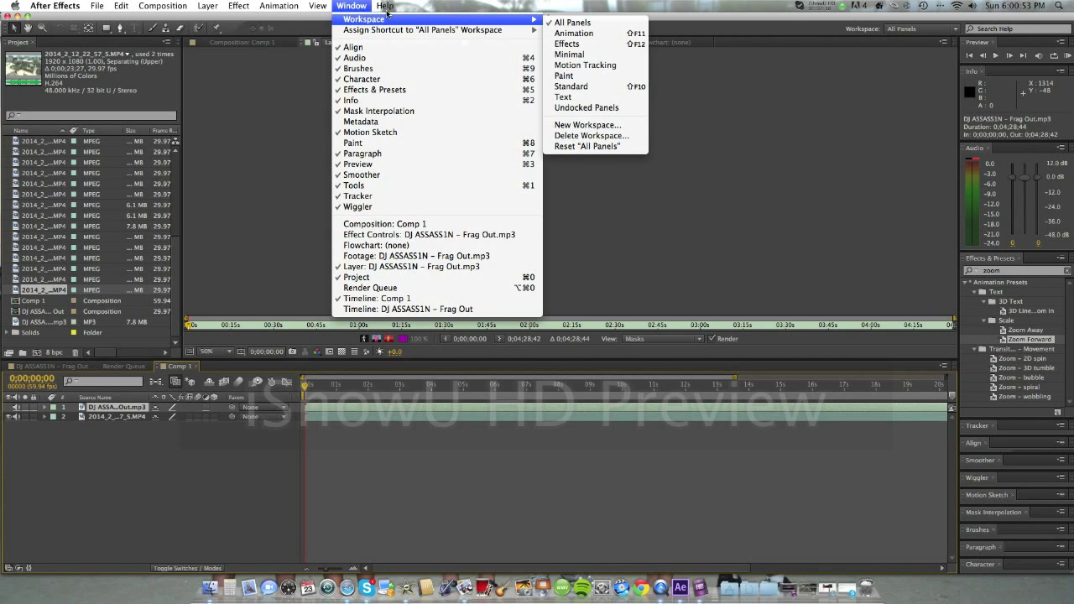
pyautogui.click(361, 6)
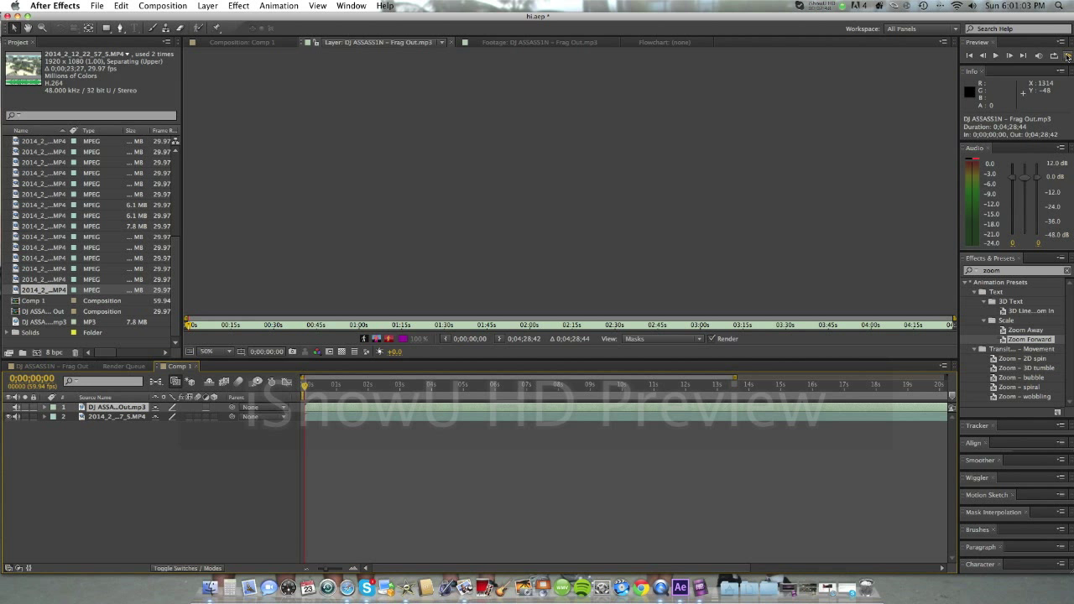
pyautogui.click(1067, 55)
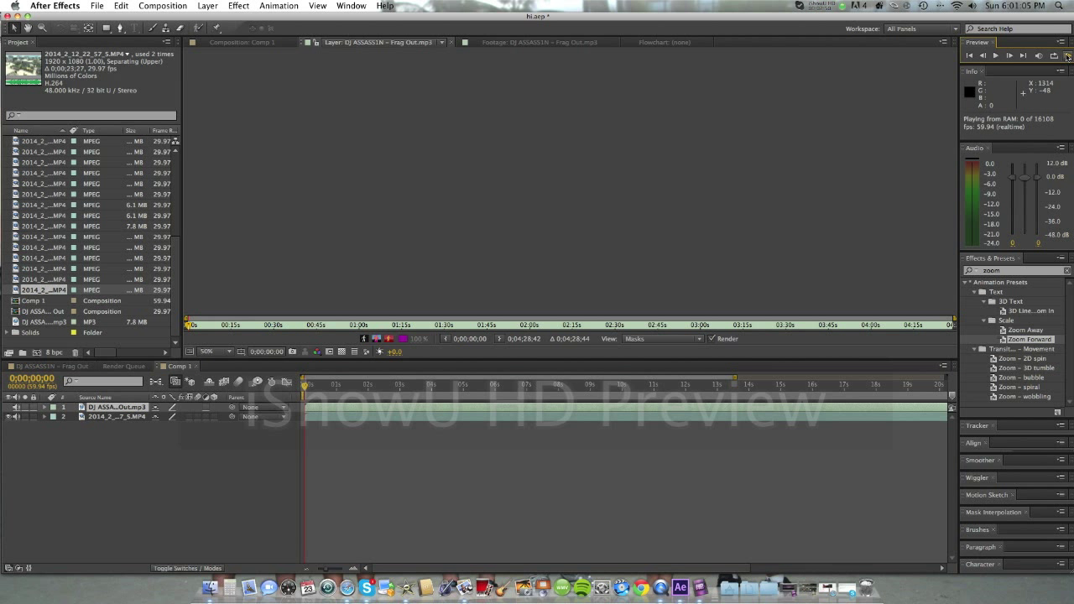
pyautogui.press('XF86AudioRaiseVolume')
# Step: Expand the music layer's Audio properties to show Audio Levels +0.00dB and its waveform
pyautogui.click(44, 408)
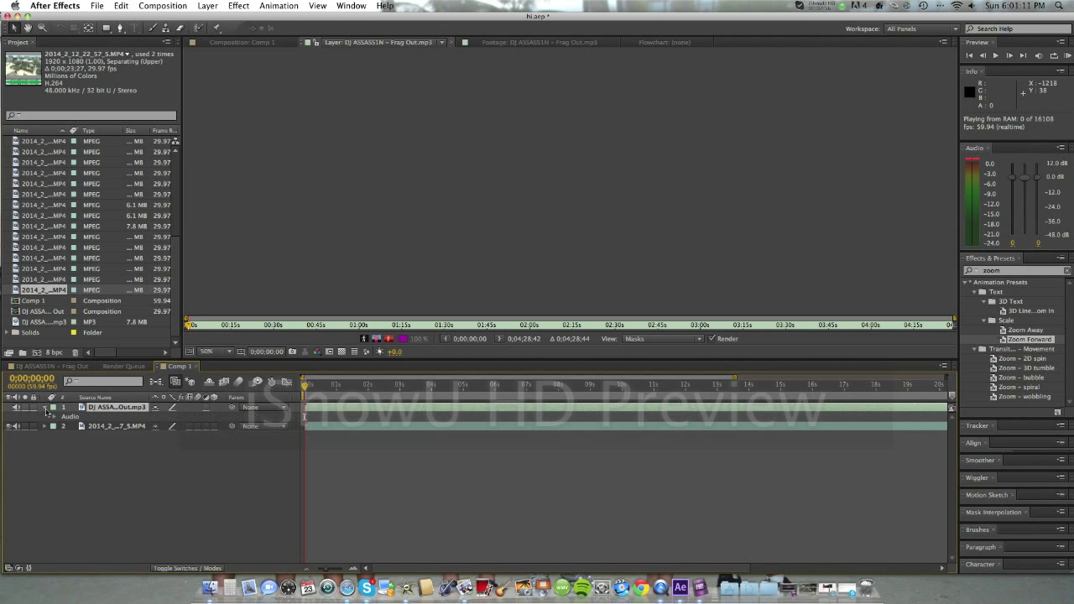
pyautogui.click(54, 417)
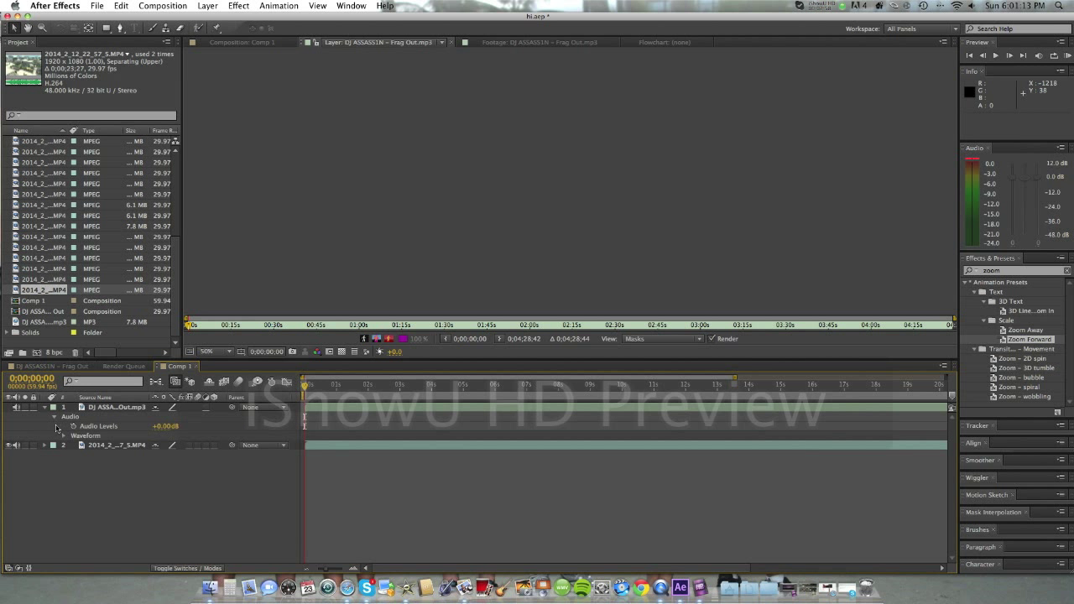
pyautogui.click(64, 437)
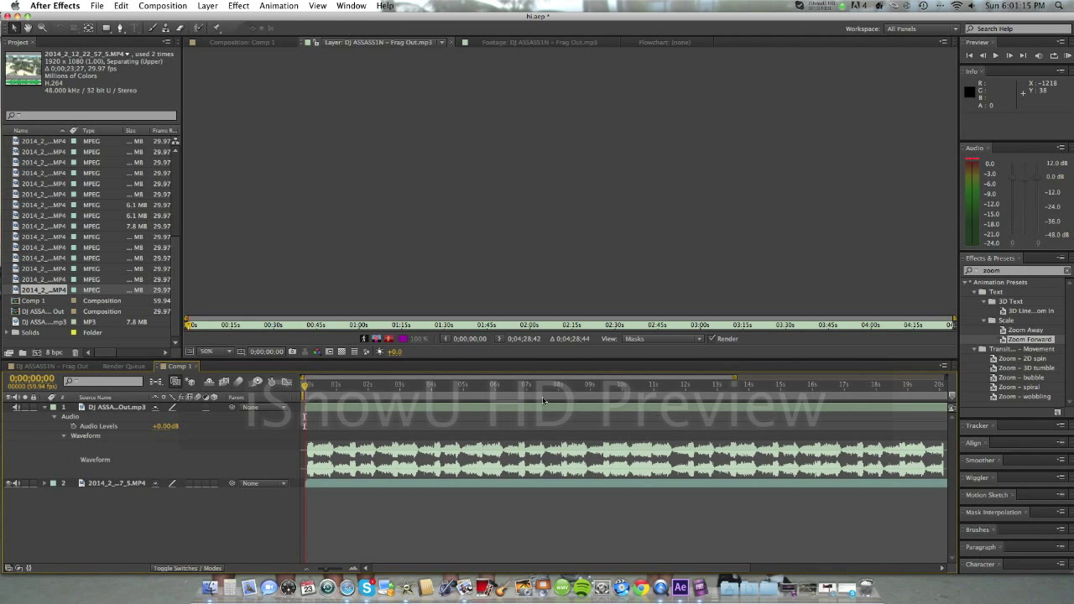
# Step: Preview the music from 0;00;00;07, then again from 0;00;00;03
pyautogui.moveTo(305, 392); pyautogui.dragTo(308, 389)
pyautogui.click(1068, 55)
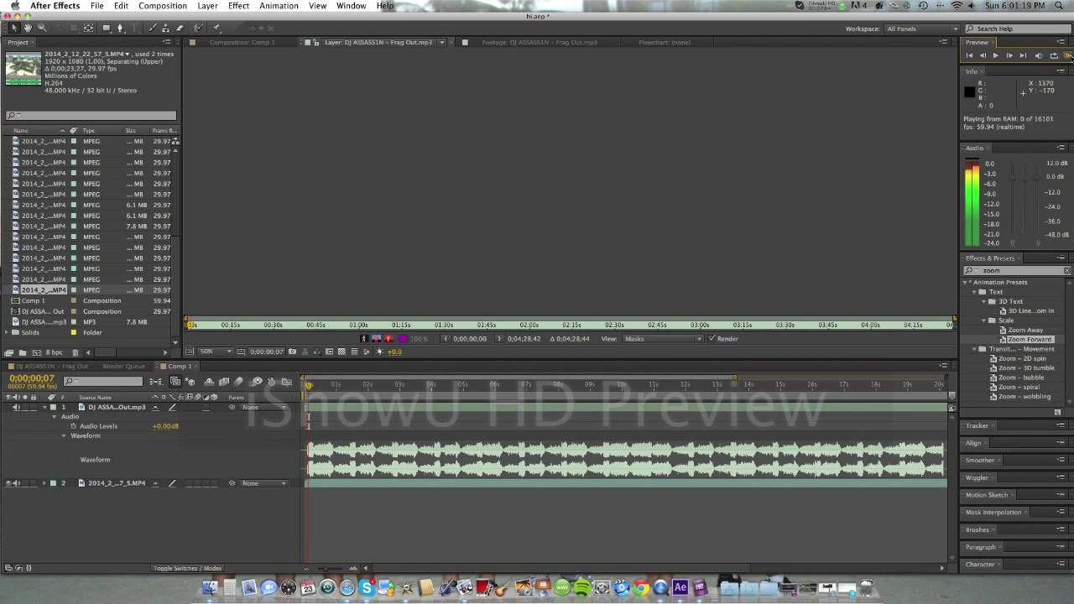
pyautogui.click(982, 56)
pyautogui.click(983, 55)
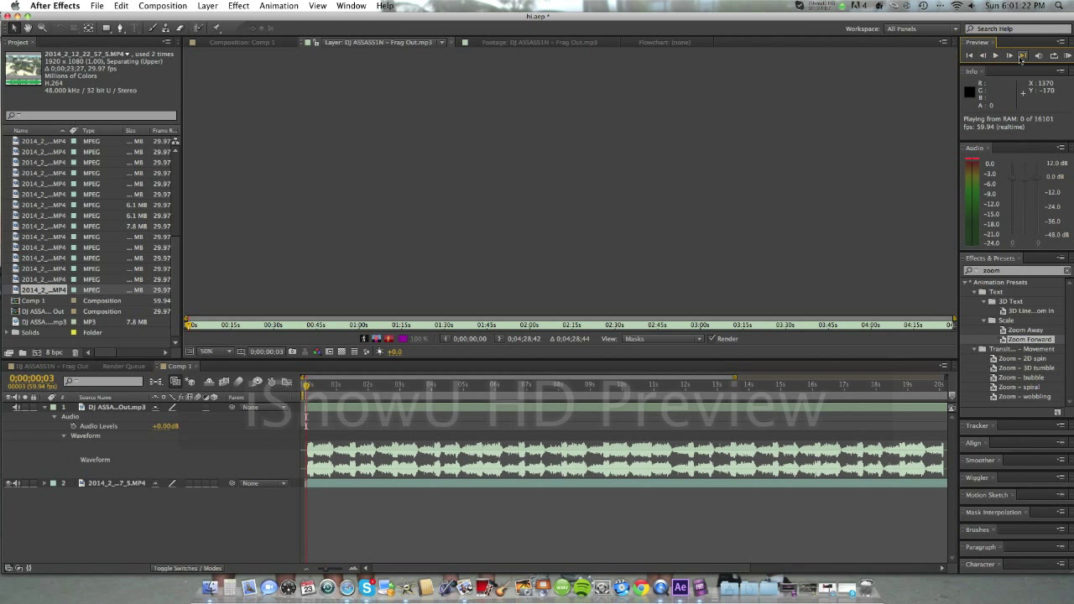
pyautogui.click(1068, 55)
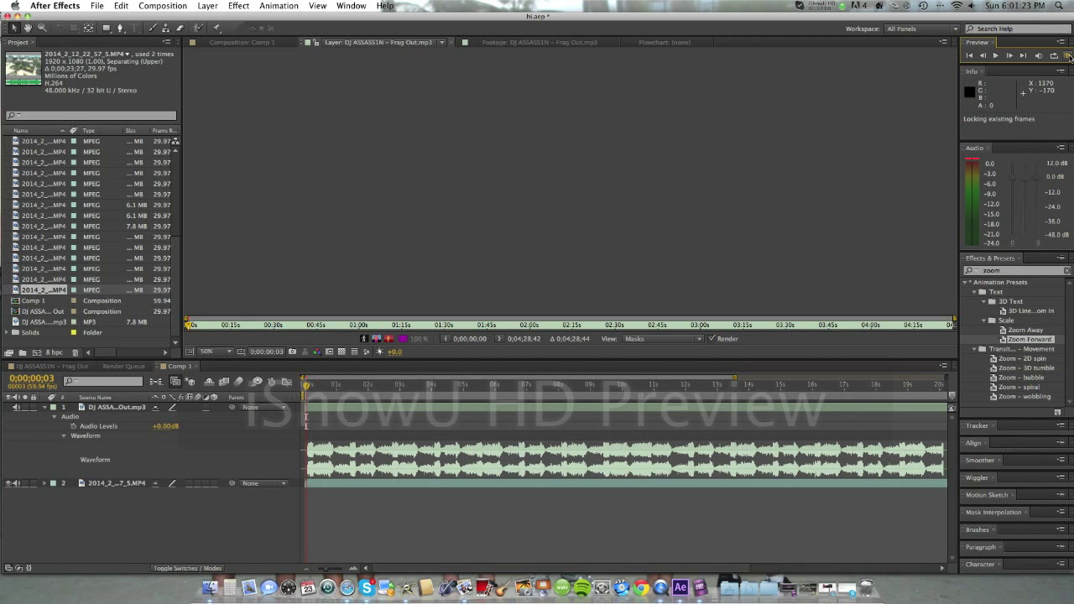
pyautogui.doubleClick(308, 401)
# Step: Delete the layer marker at the start of the music track
pyautogui.click(621, 446)
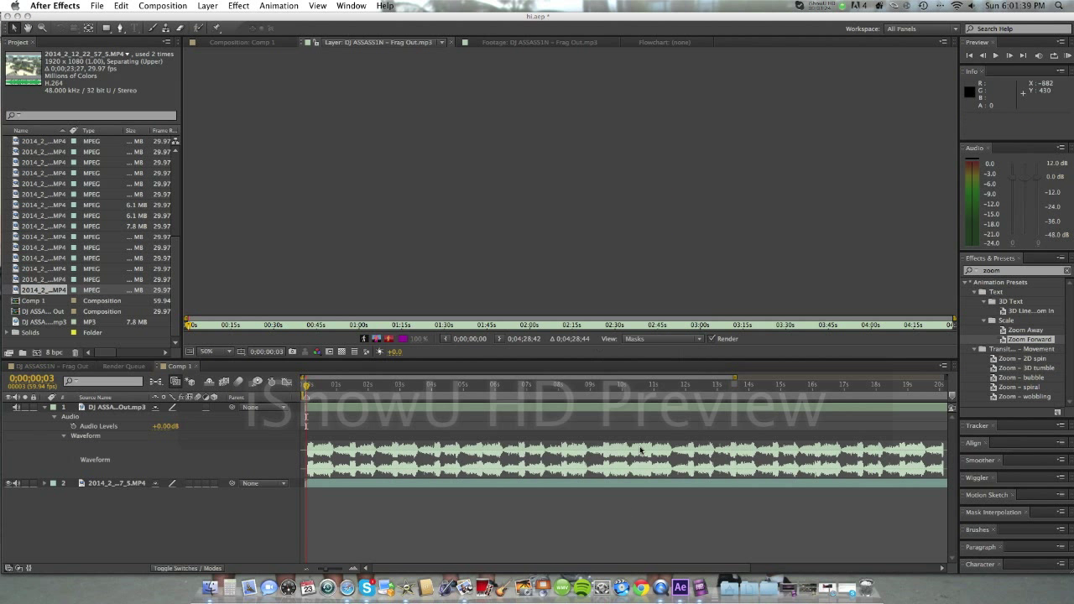
pyautogui.rightClick(307, 398)
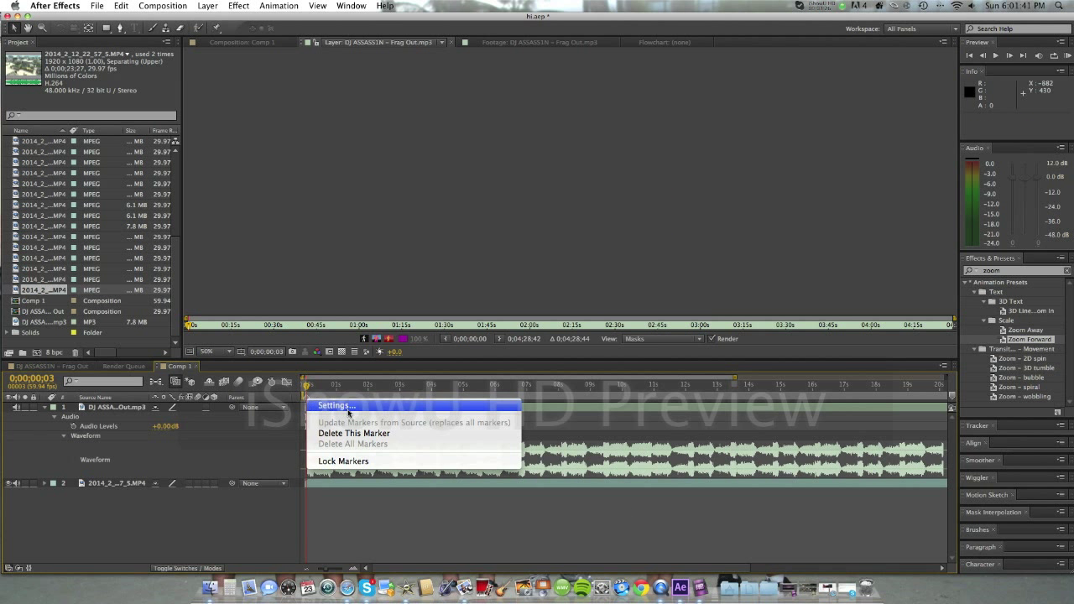
pyautogui.click(361, 431)
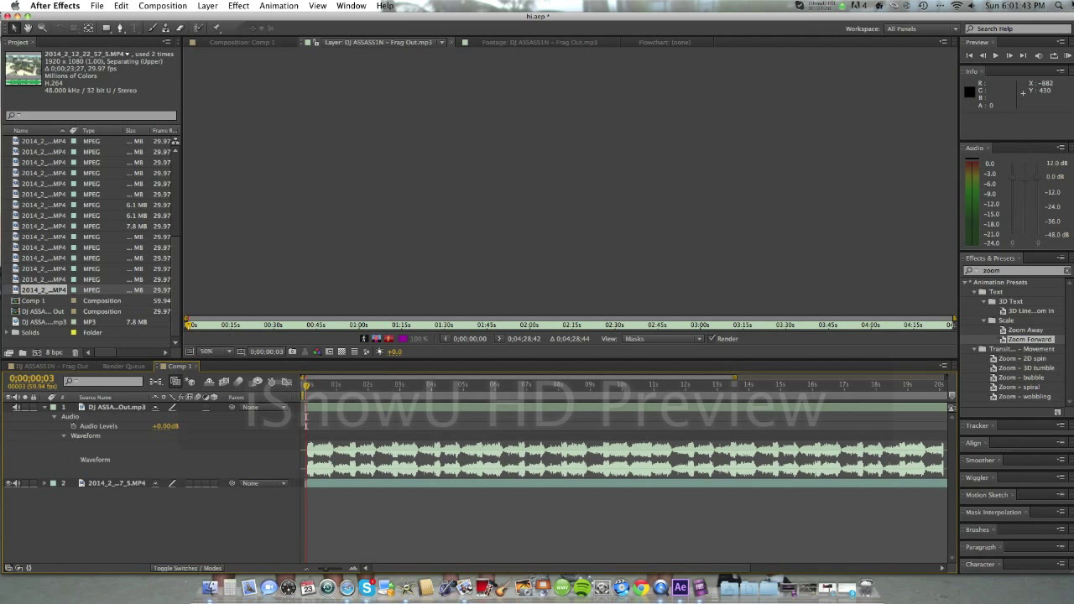
# Step: RAM preview the music track at 59.94 fps realtime
pyautogui.click(1067, 57)
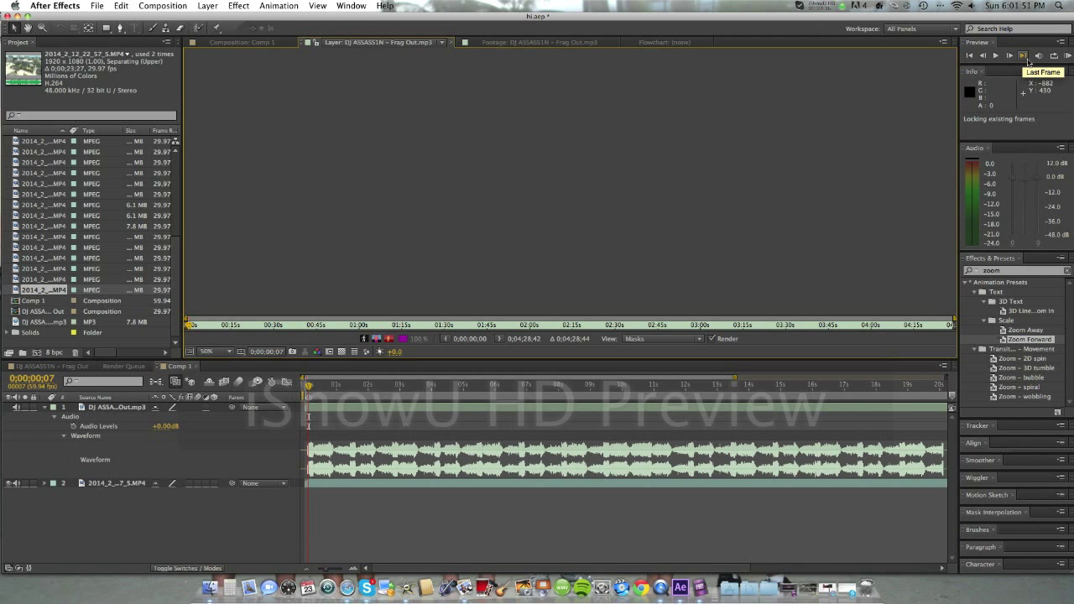
pyautogui.click(1067, 55)
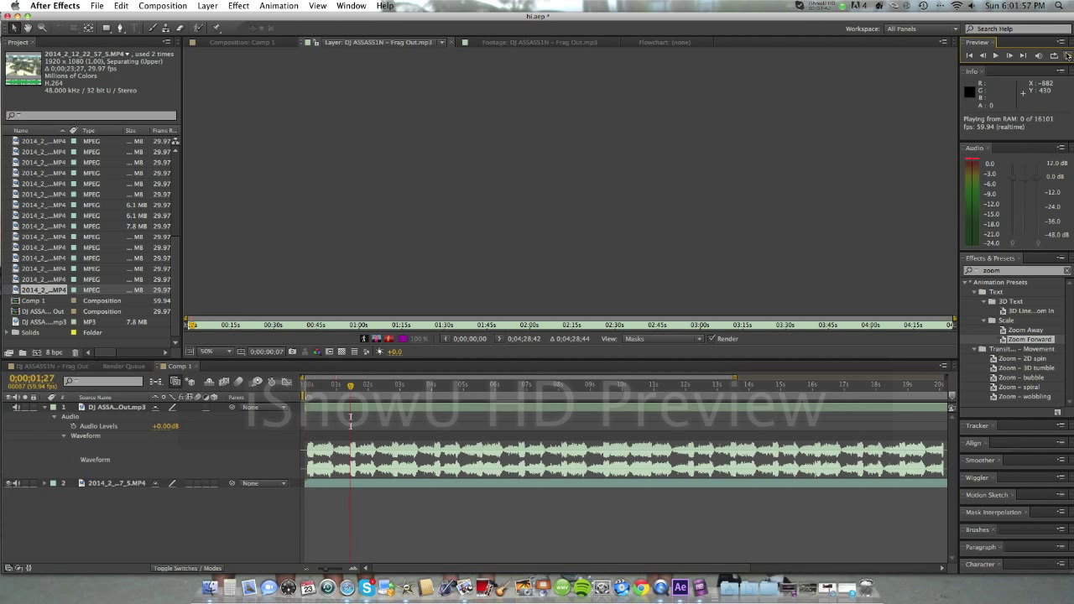
pyautogui.click(1067, 55)
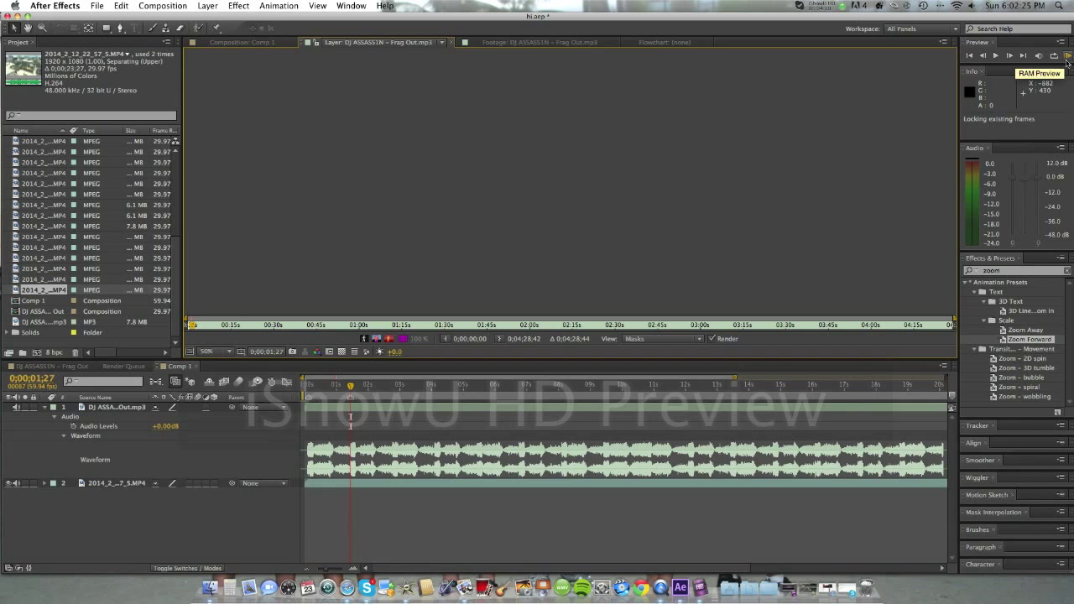
pyautogui.click(1067, 59)
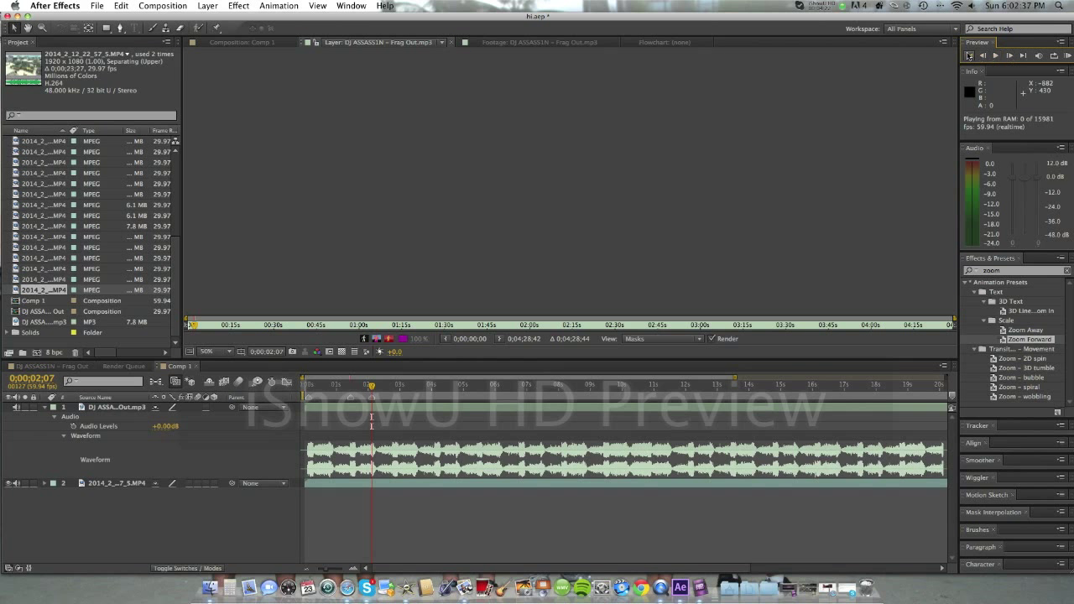
pyautogui.click(997, 57)
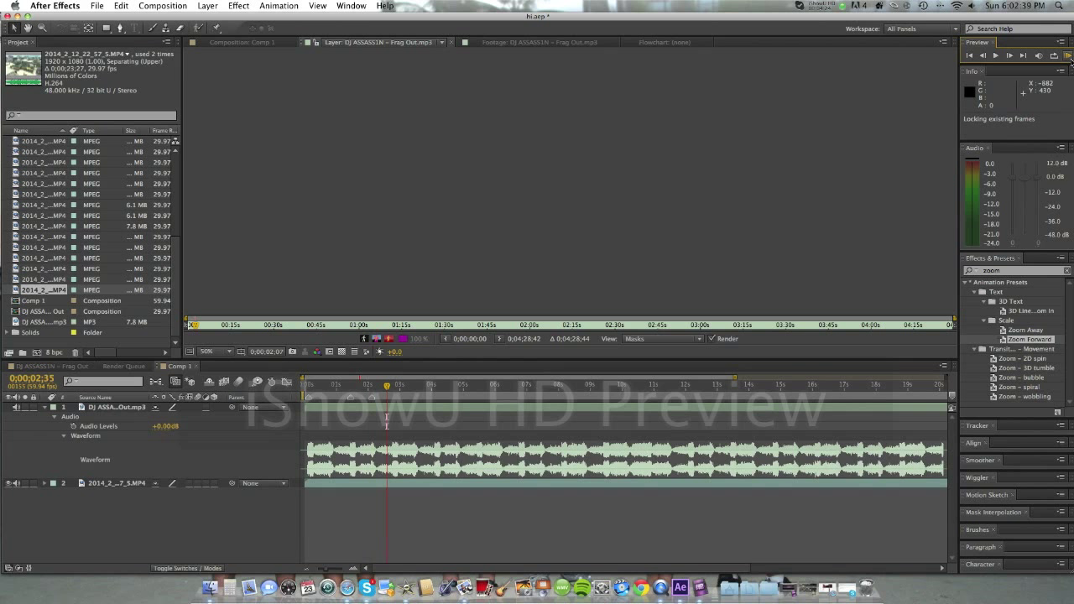
# Step: Step forward four frames and preview the music again to about 0;00;02;47
pyautogui.click(1009, 55)
pyautogui.click(1009, 54)
pyautogui.click(1009, 55)
pyautogui.click(1009, 55)
pyautogui.click(1010, 54)
pyautogui.click(1009, 54)
pyautogui.click(1009, 54)
pyautogui.click(1009, 54)
pyautogui.click(1009, 54)
pyautogui.click(819, 5)
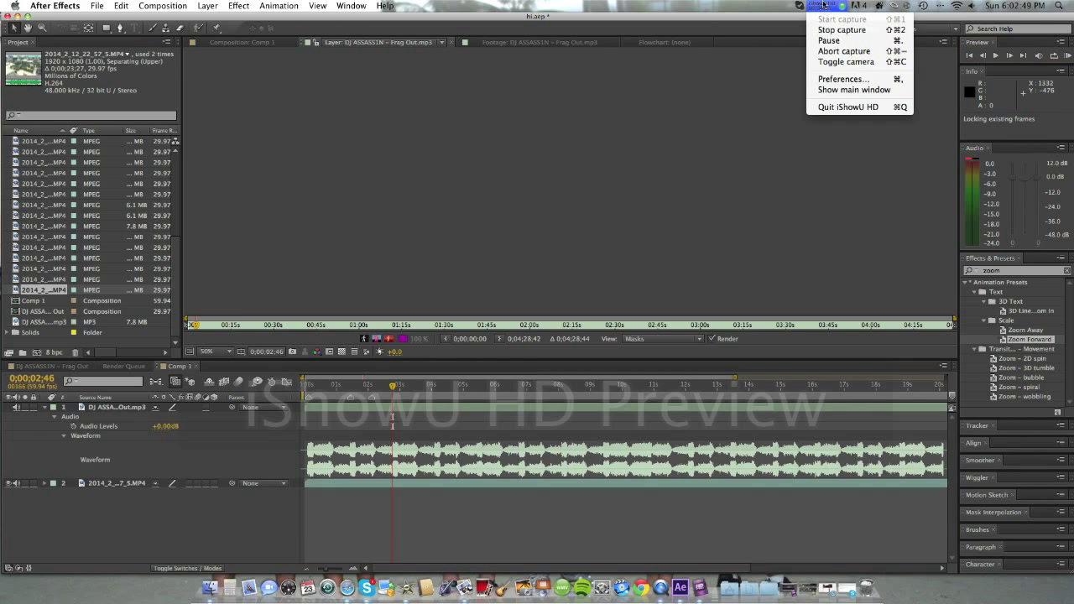
pyautogui.click(839, 35)
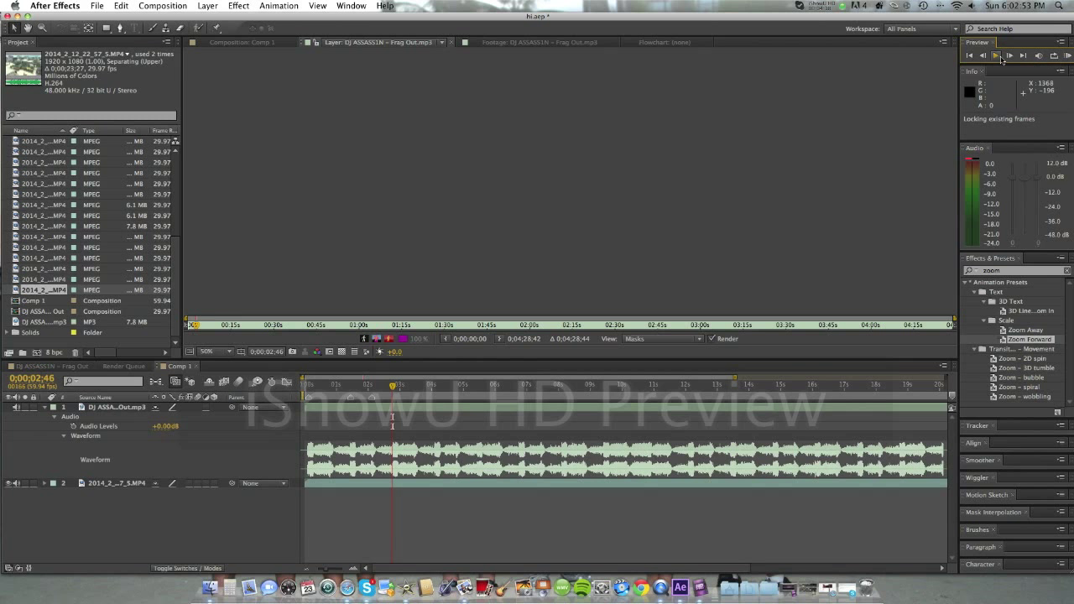
pyautogui.click(1067, 56)
pyautogui.click(1067, 55)
pyautogui.click(829, 10)
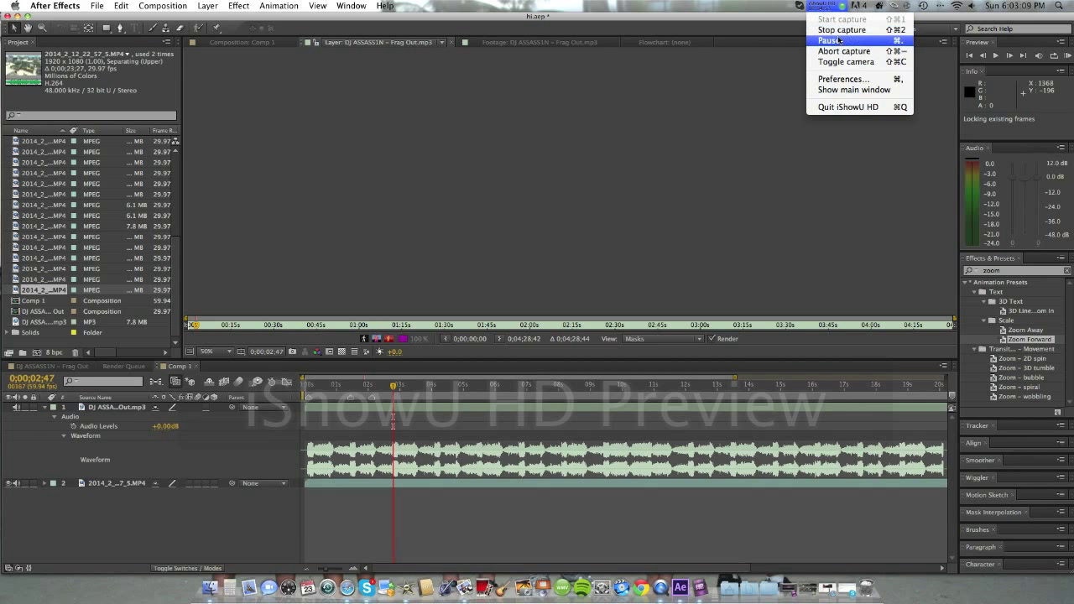
# Step: Zoom the timeline out and trim the gameplay layer's out-point to about 0;00;10;30
pyautogui.click(839, 44)
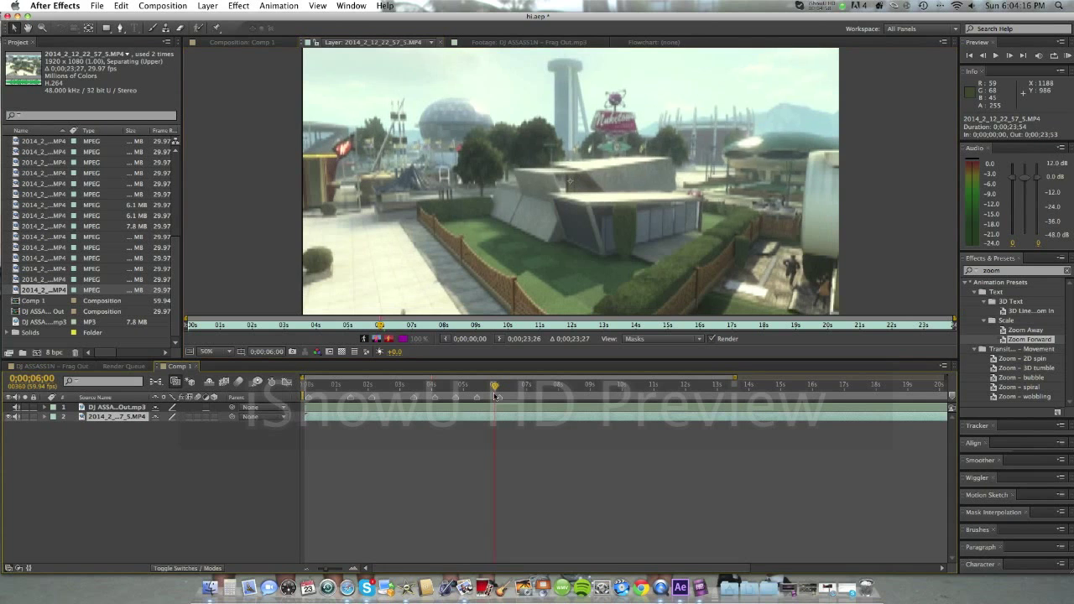
pyautogui.moveTo(498, 387); pyautogui.dragTo(711, 399)
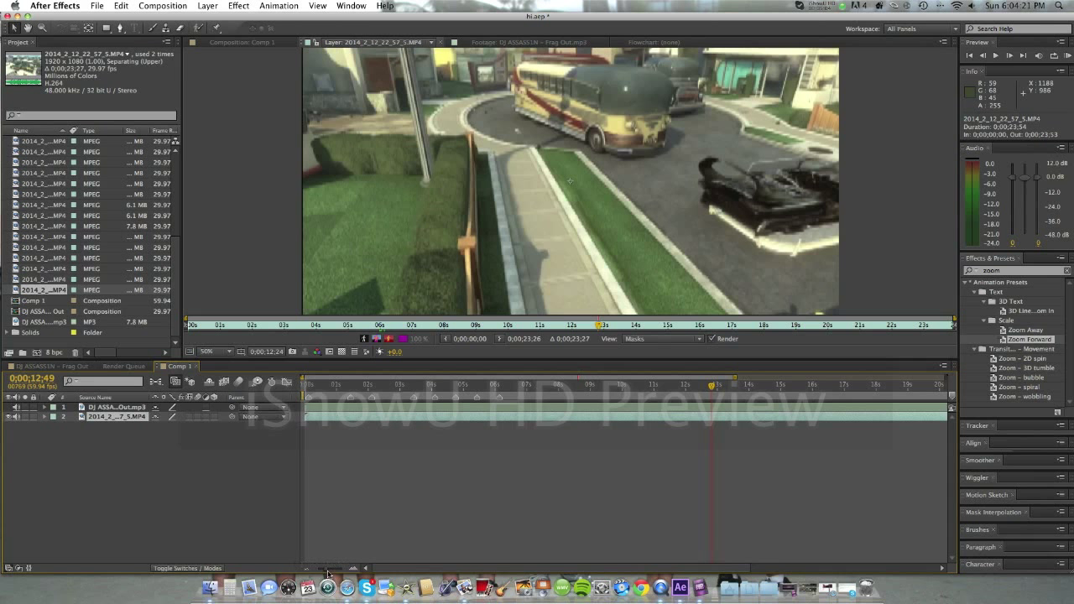
pyautogui.moveTo(330, 570); pyautogui.dragTo(317, 572)
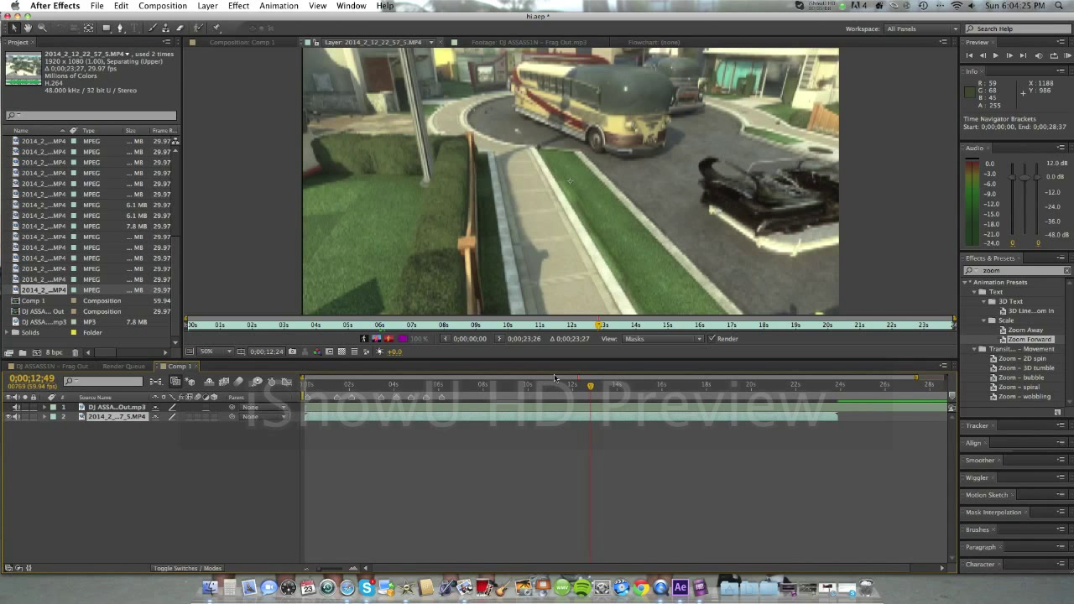
pyautogui.moveTo(591, 386); pyautogui.dragTo(582, 390)
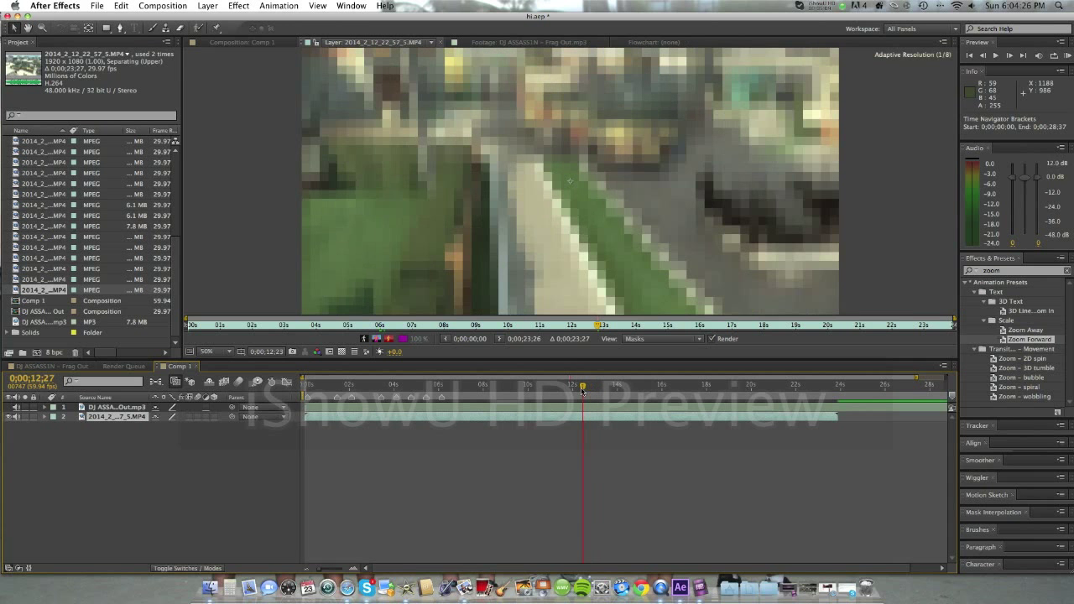
pyautogui.click(485, 396)
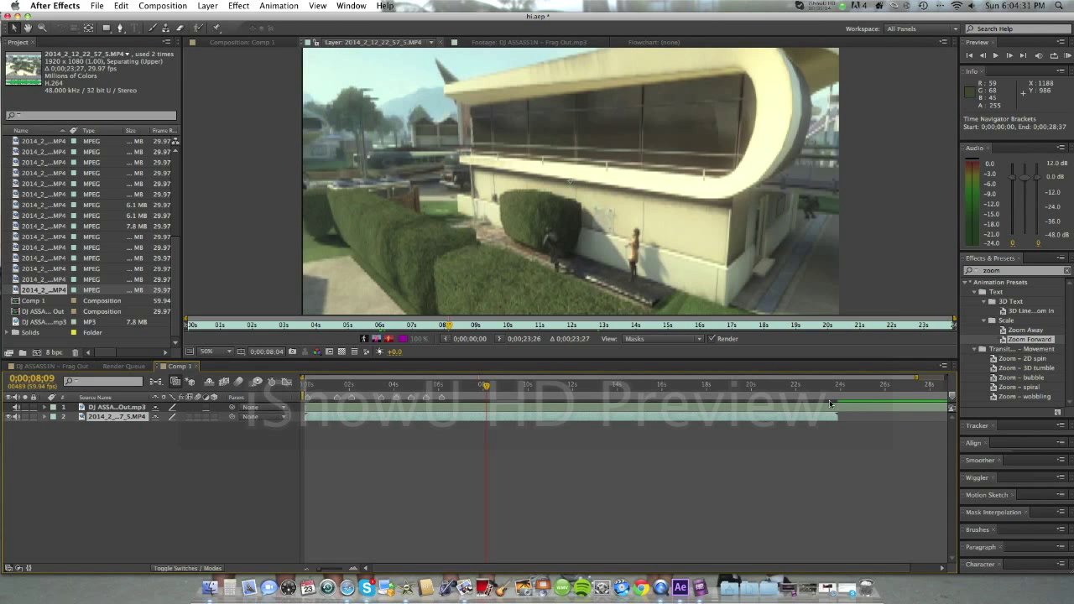
pyautogui.moveTo(835, 416); pyautogui.dragTo(563, 416)
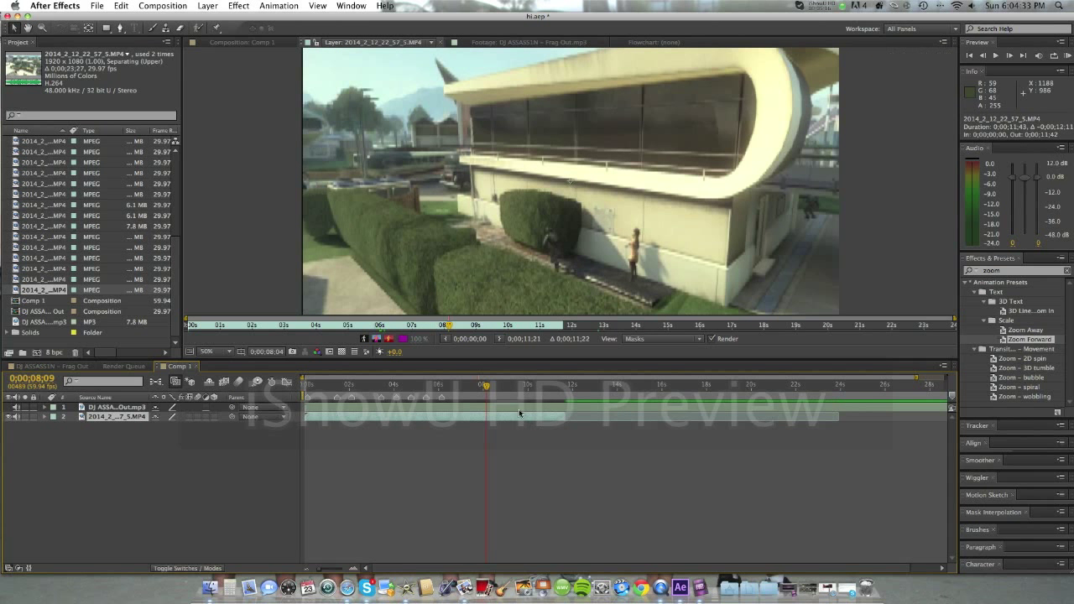
pyautogui.moveTo(486, 390); pyautogui.dragTo(541, 430)
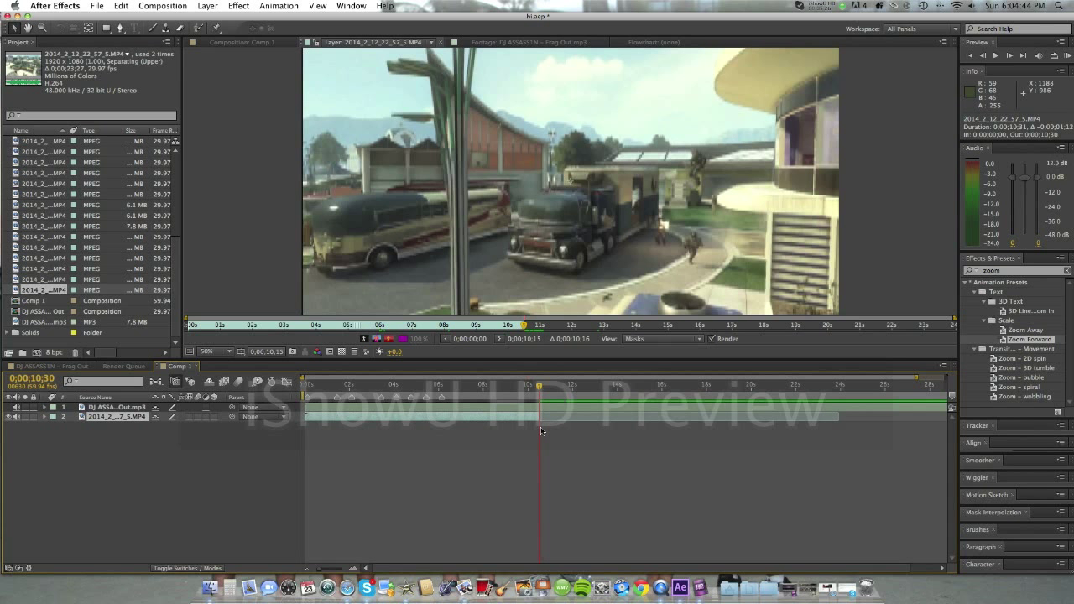
pyautogui.rightClick(115, 416)
# Step: On layer 2 (2014_2_12_22_57_5.MP4), enable Time Remapping and set Frame Blending to Pixel Motion
pyautogui.moveTo(187, 253)
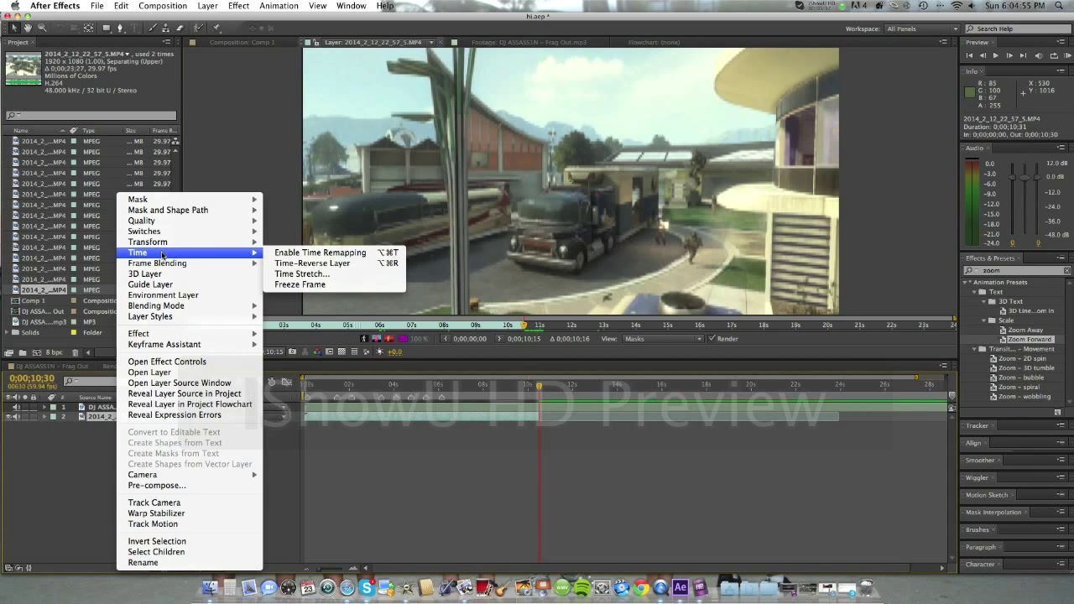
pyautogui.click(302, 253)
pyautogui.rightClick(128, 416)
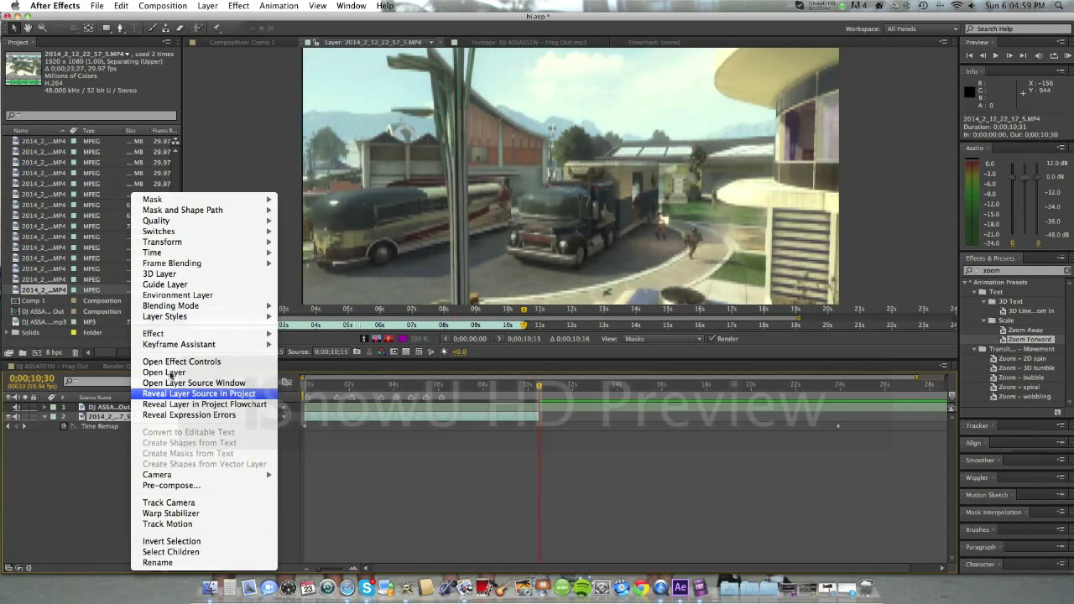
pyautogui.moveTo(200, 257)
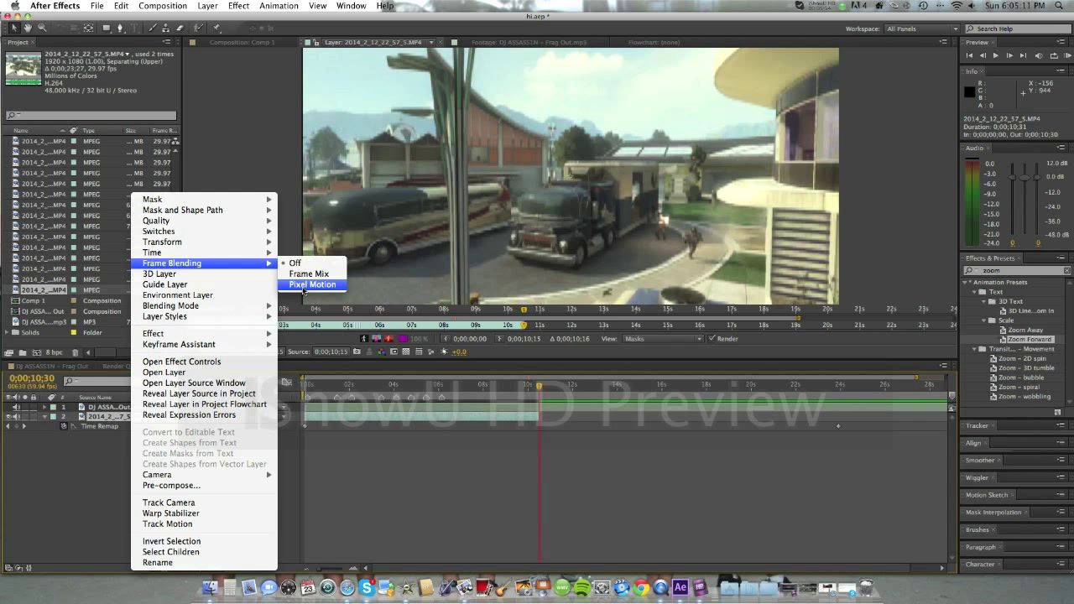
pyautogui.click(303, 285)
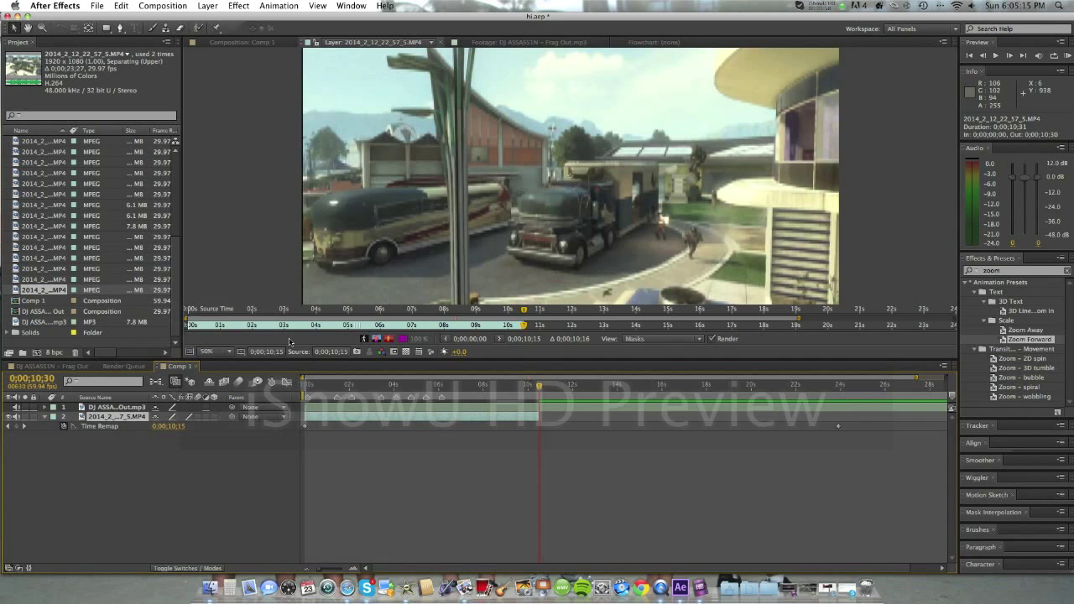
# Step: Trim the gameplay layer's in-point a few frames later and preview it from the start
pyautogui.moveTo(531, 395); pyautogui.dragTo(305, 403)
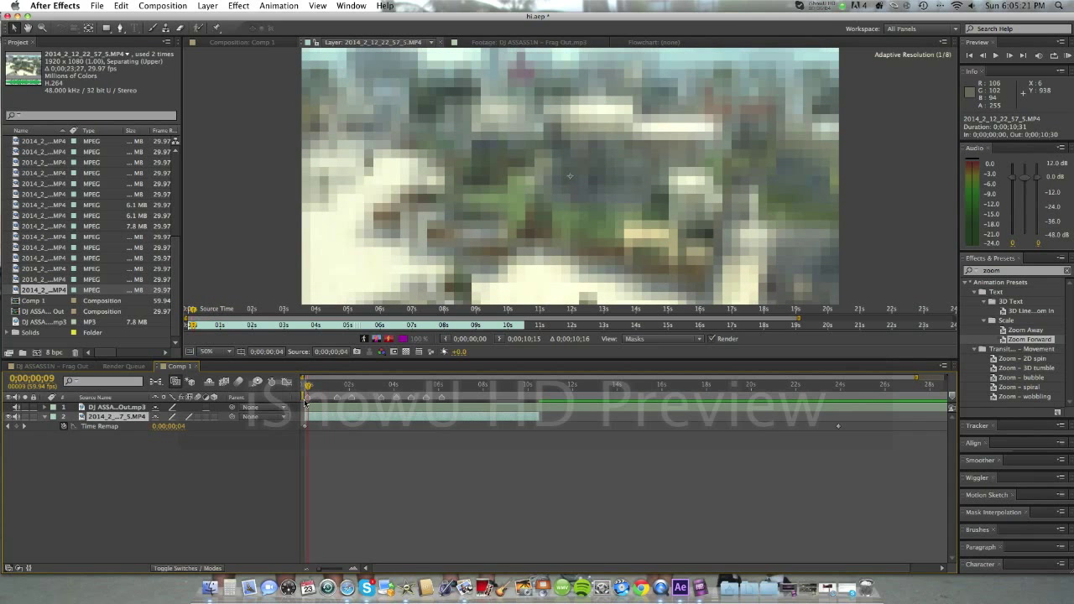
pyautogui.moveTo(309, 400); pyautogui.dragTo(310, 395)
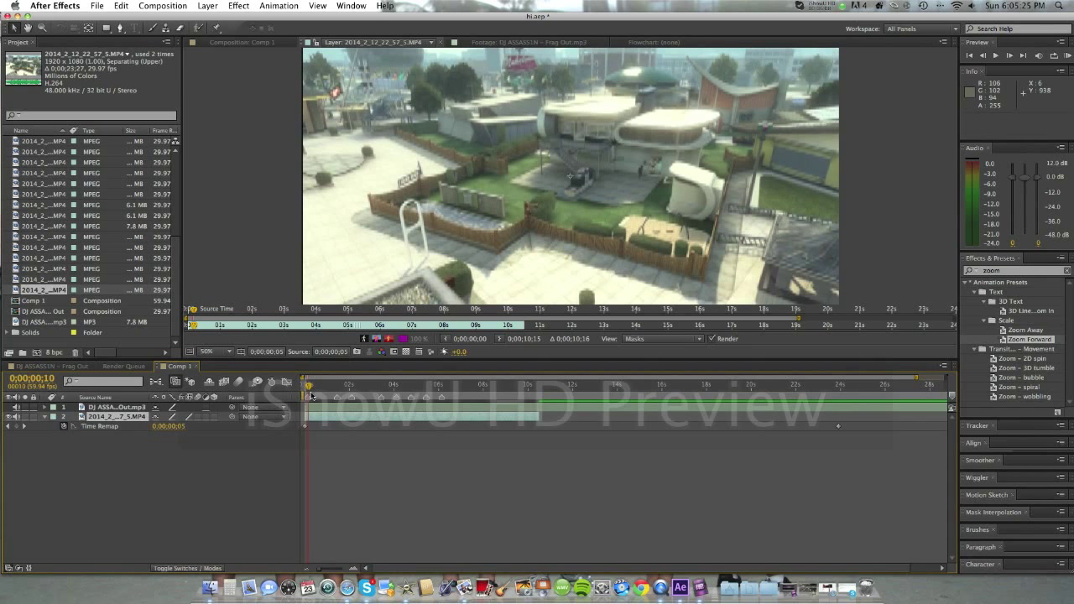
pyautogui.press('space')
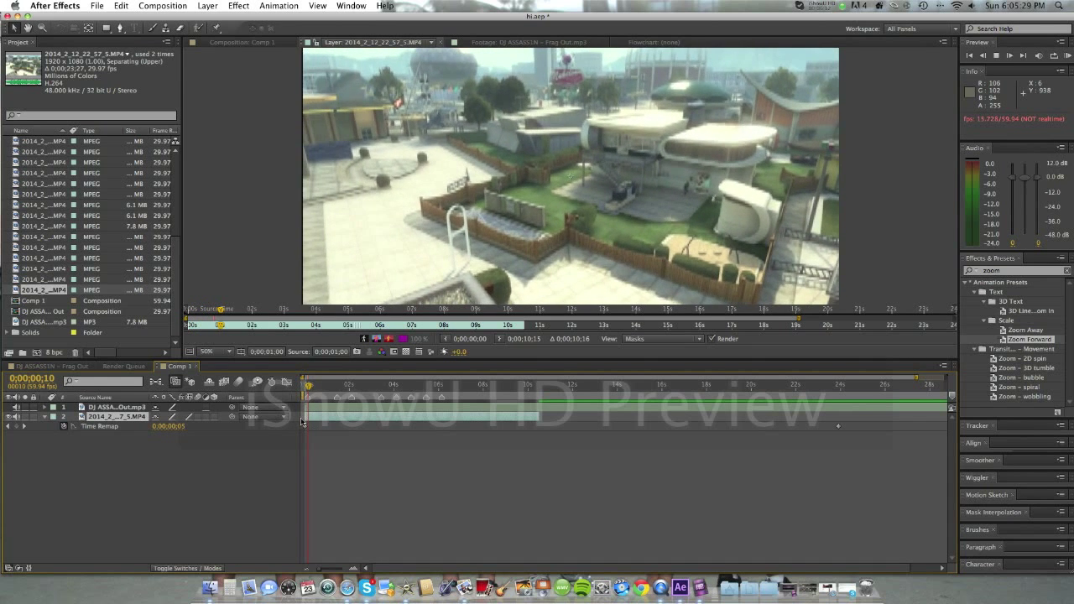
pyautogui.moveTo(303, 417)
pyautogui.mouseDown()
pyautogui.moveTo(331, 417)
pyautogui.moveTo(316, 423)
pyautogui.mouseUp()
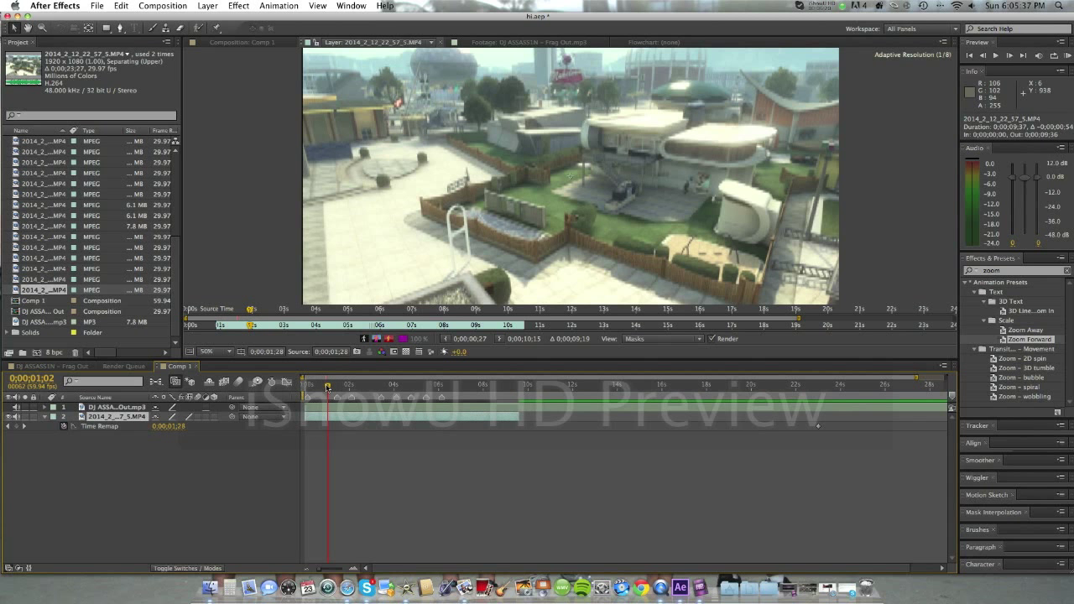
pyautogui.moveTo(327, 385); pyautogui.dragTo(304, 400)
pyautogui.press('space')
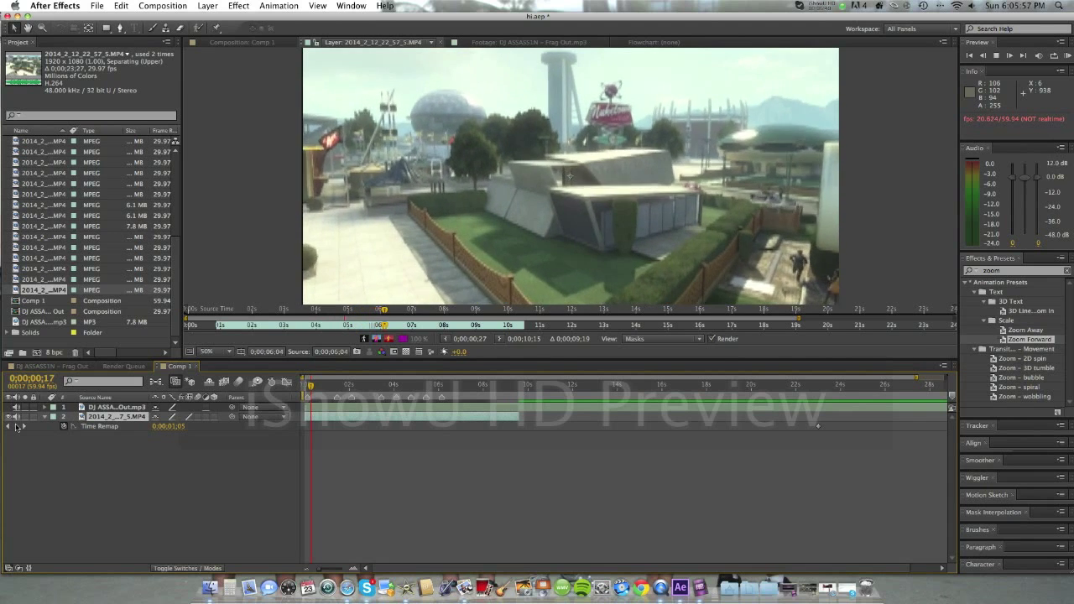
# Step: Add Time Remap keyframes near 0;00;07;18 and 0;00;09;04, then drag one toward 0;00;01;29
pyautogui.click(16, 427)
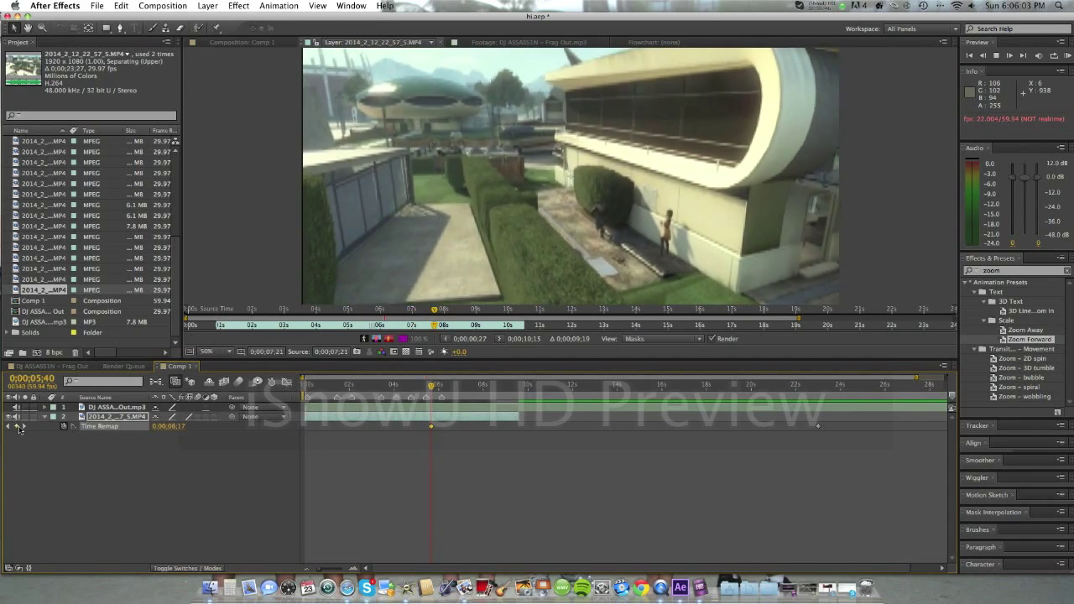
pyautogui.click(16, 427)
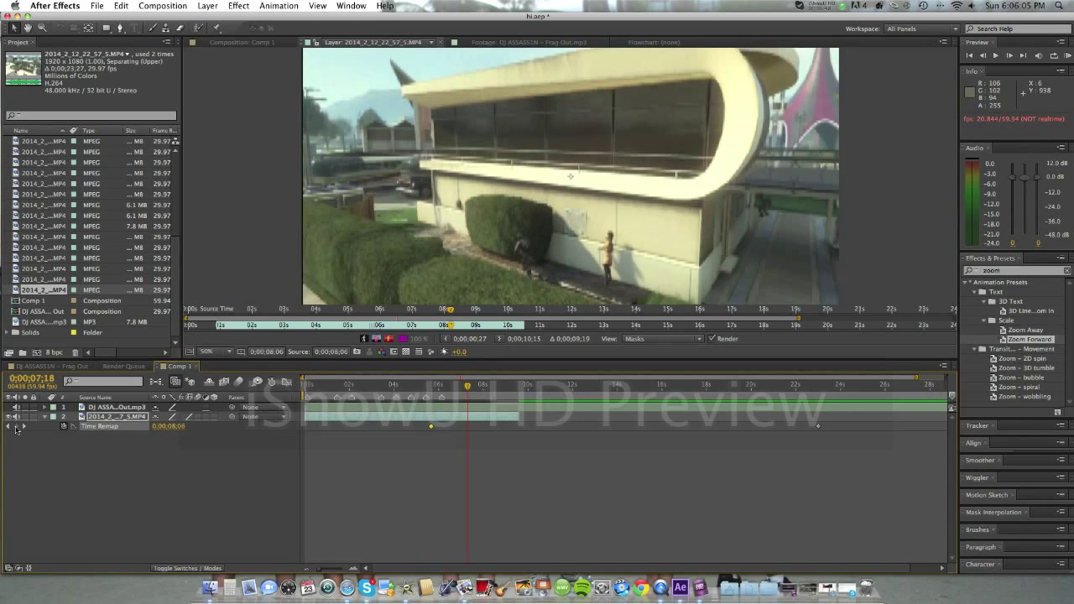
pyautogui.press('space')
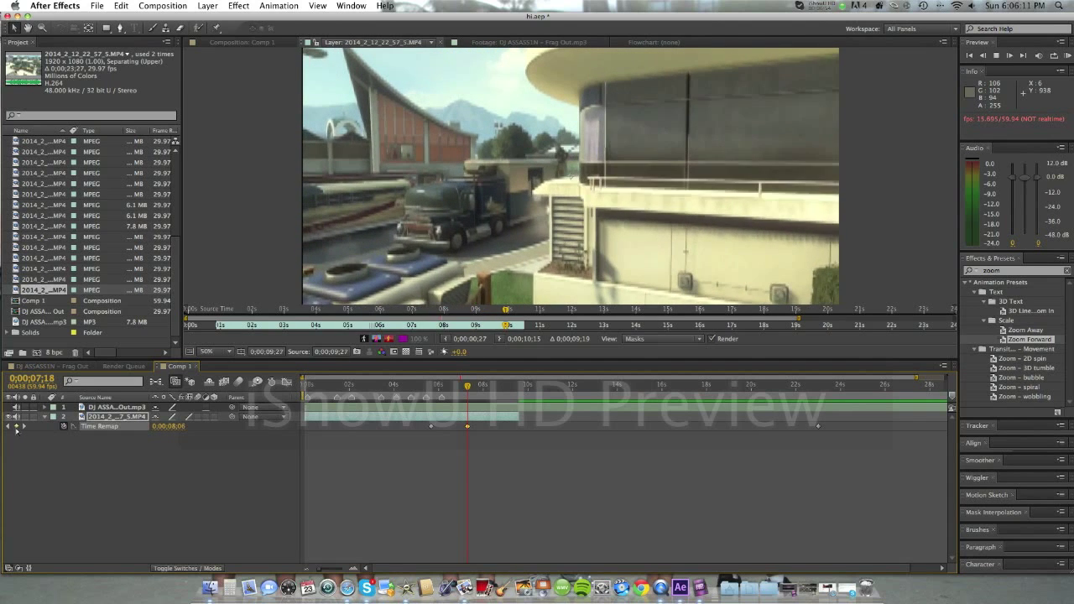
pyautogui.click(16, 427)
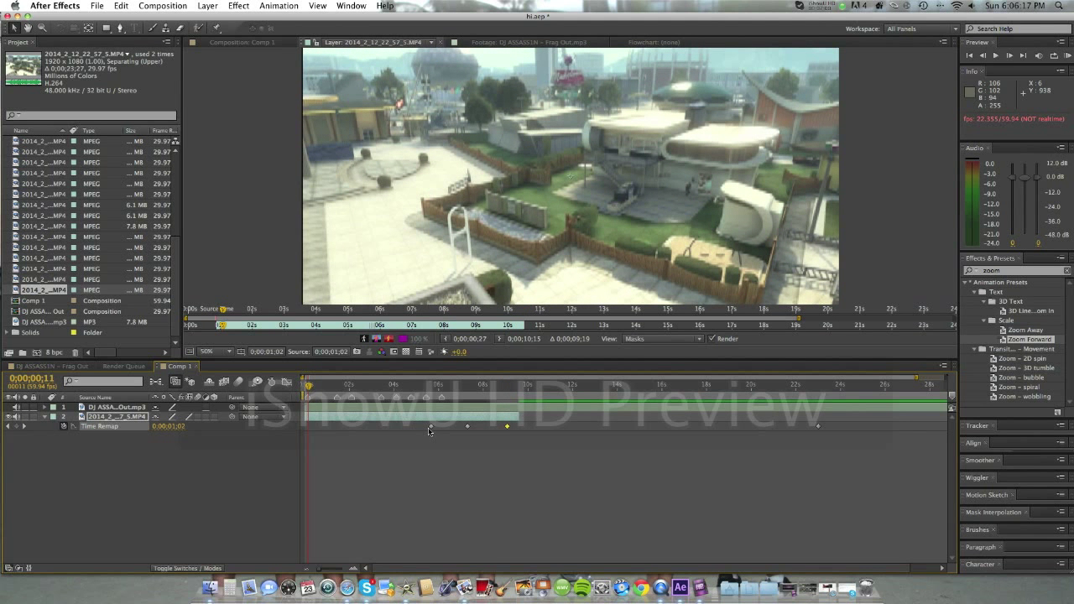
pyautogui.moveTo(428, 429); pyautogui.dragTo(337, 430)
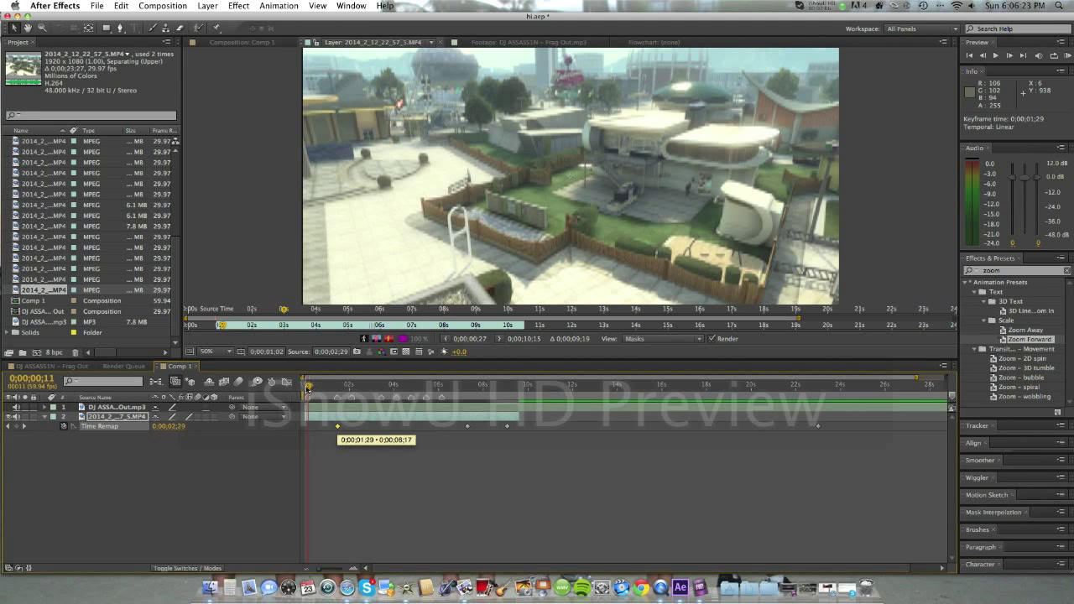
# Step: Scrub ahead to the next beat and shift the first Time Remap keyframes onto it
pyautogui.moveTo(307, 387); pyautogui.dragTo(316, 388)
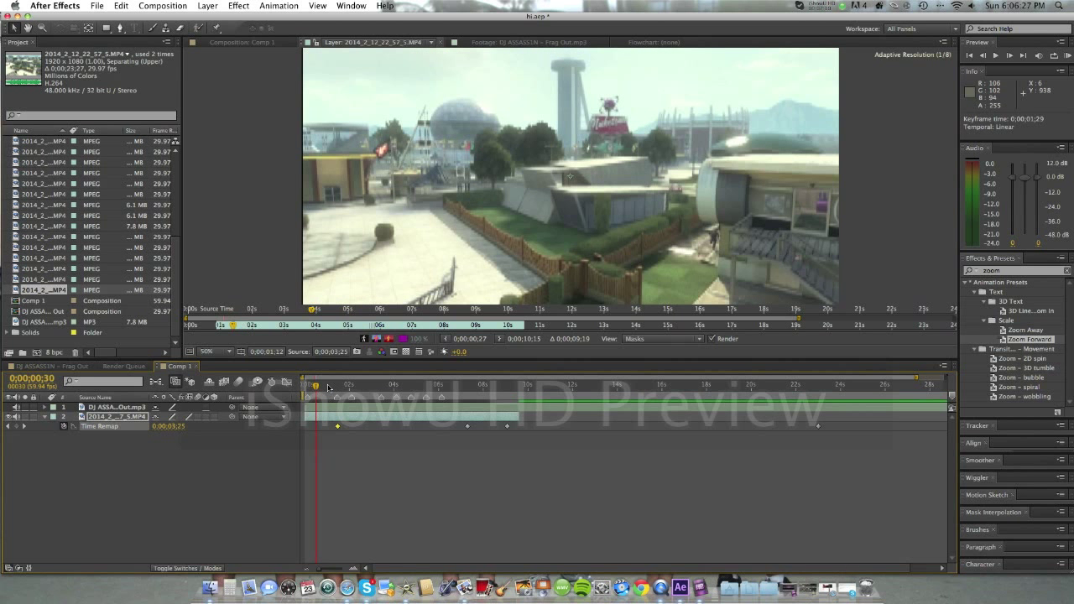
pyautogui.moveTo(330, 388); pyautogui.dragTo(338, 390)
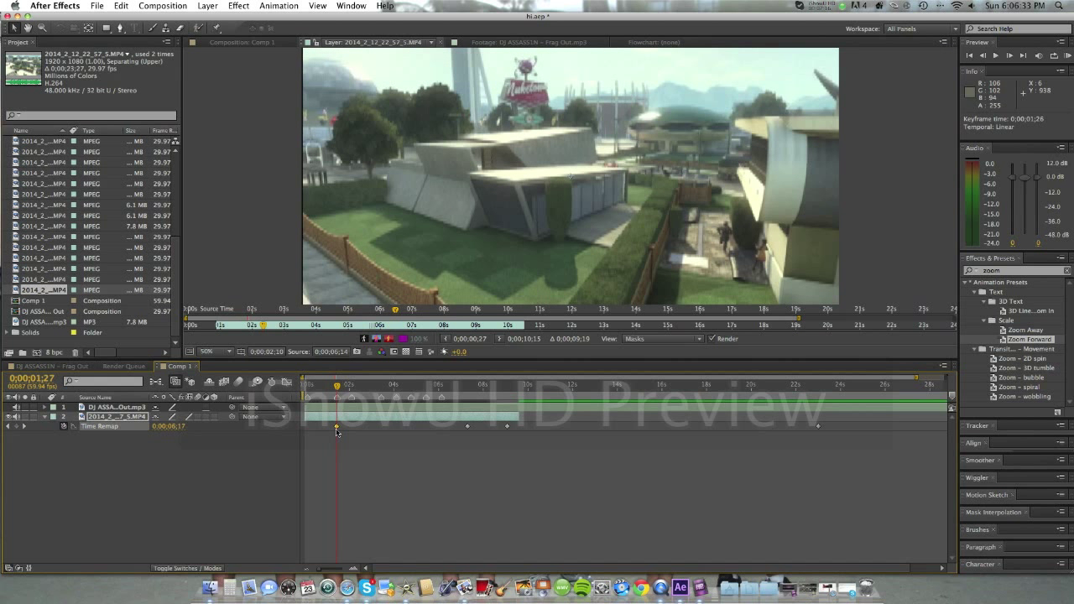
pyautogui.moveTo(336, 427); pyautogui.dragTo(337, 428)
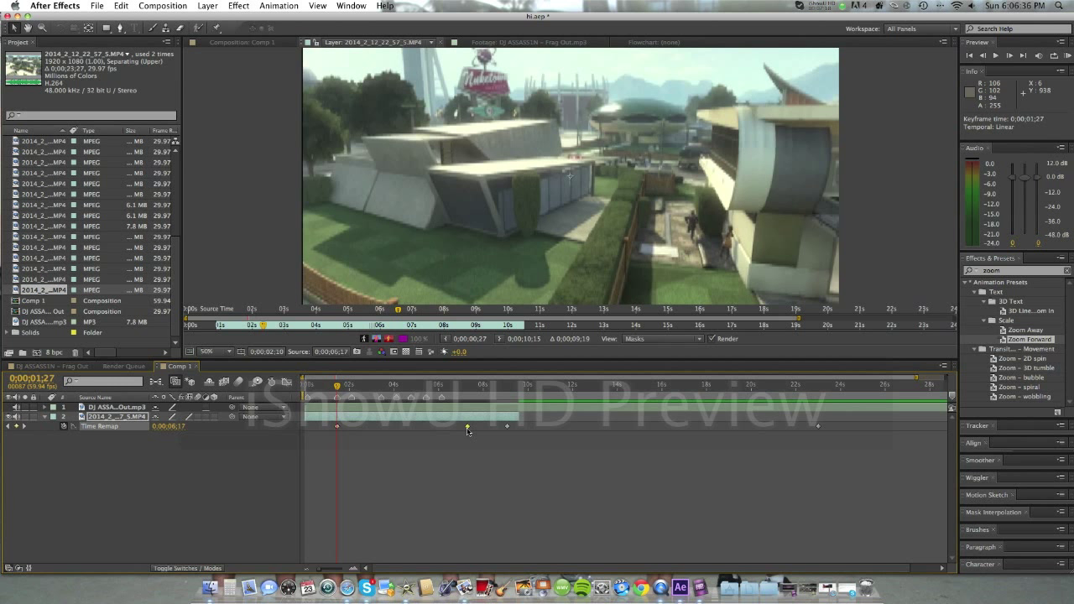
pyautogui.moveTo(467, 430); pyautogui.dragTo(353, 431)
# Step: Move keyframes to 0;00;04;06 and 0;00;08;25, the last near 0;00;25;12, and trim the layer to 0;00;03;28
pyautogui.moveTo(506, 428); pyautogui.dragTo(382, 445)
pyautogui.moveTo(819, 428); pyautogui.dragTo(771, 457)
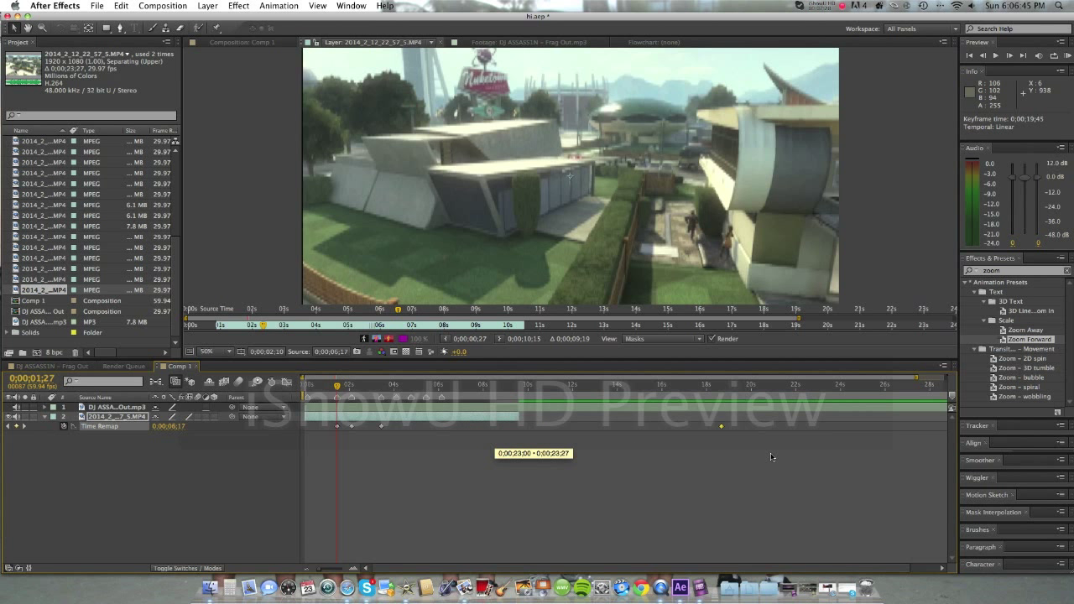
pyautogui.moveTo(884, 456); pyautogui.dragTo(953, 453)
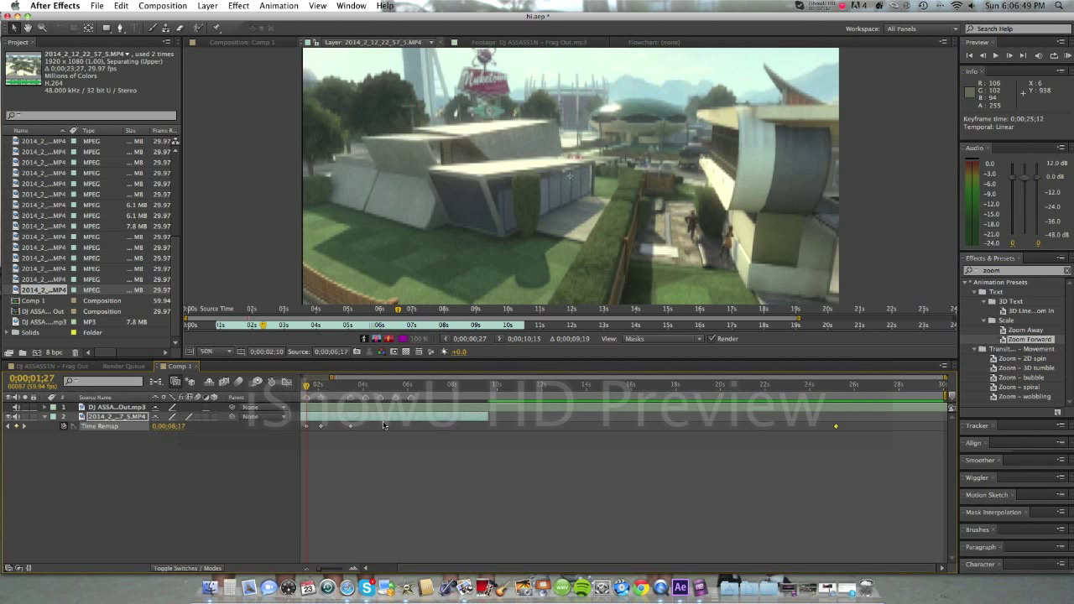
pyautogui.moveTo(489, 412); pyautogui.dragTo(349, 440)
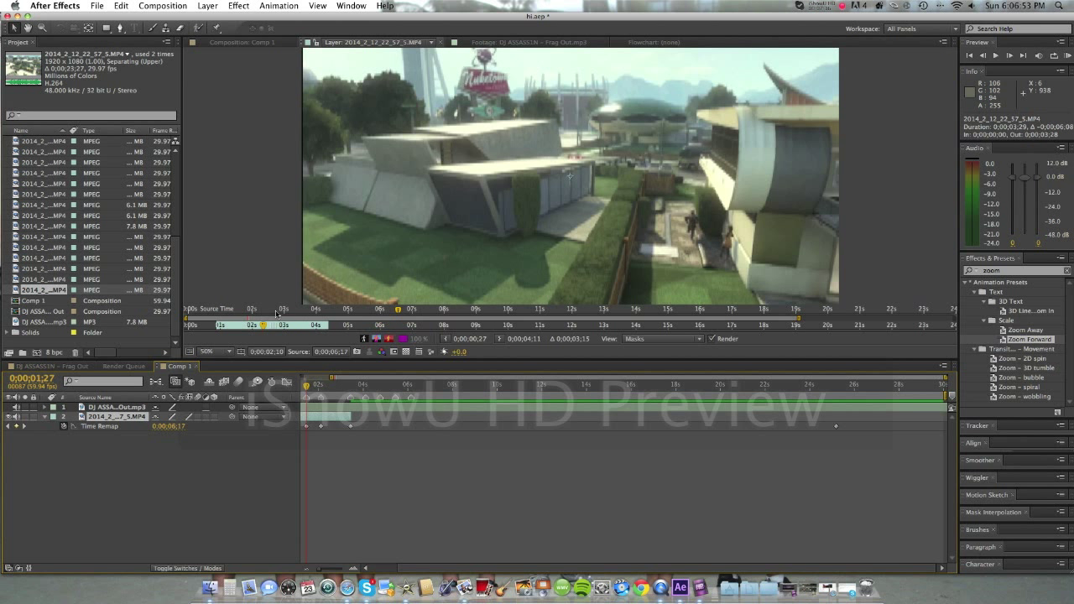
pyautogui.moveTo(272, 325); pyautogui.dragTo(232, 332)
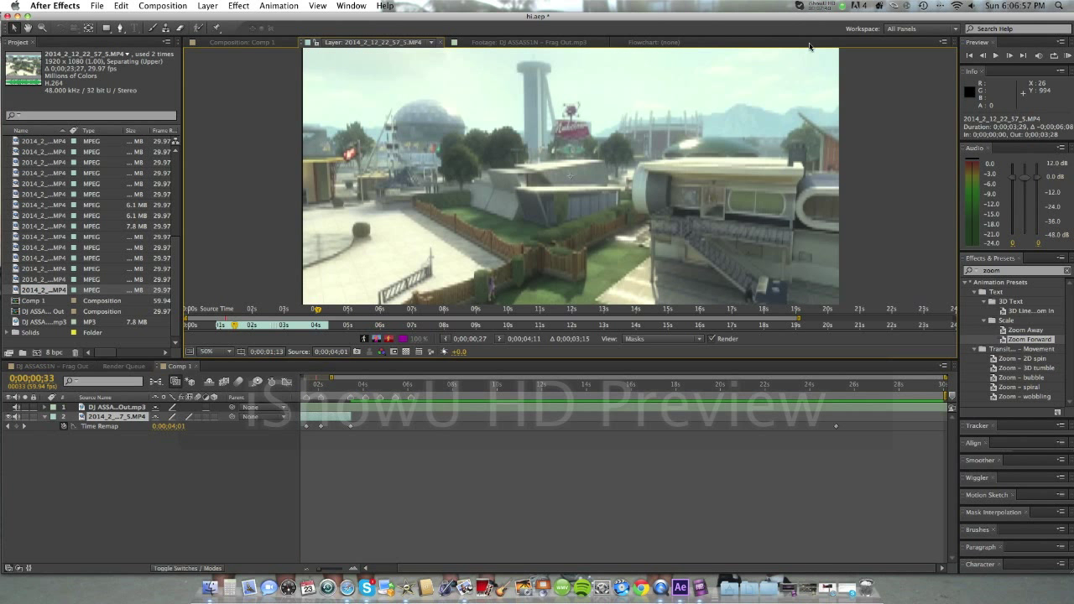
# Step: Drag the work-area end to about 4 seconds and RAM preview that beat-timed section
pyautogui.click(817, 6)
pyautogui.click(828, 39)
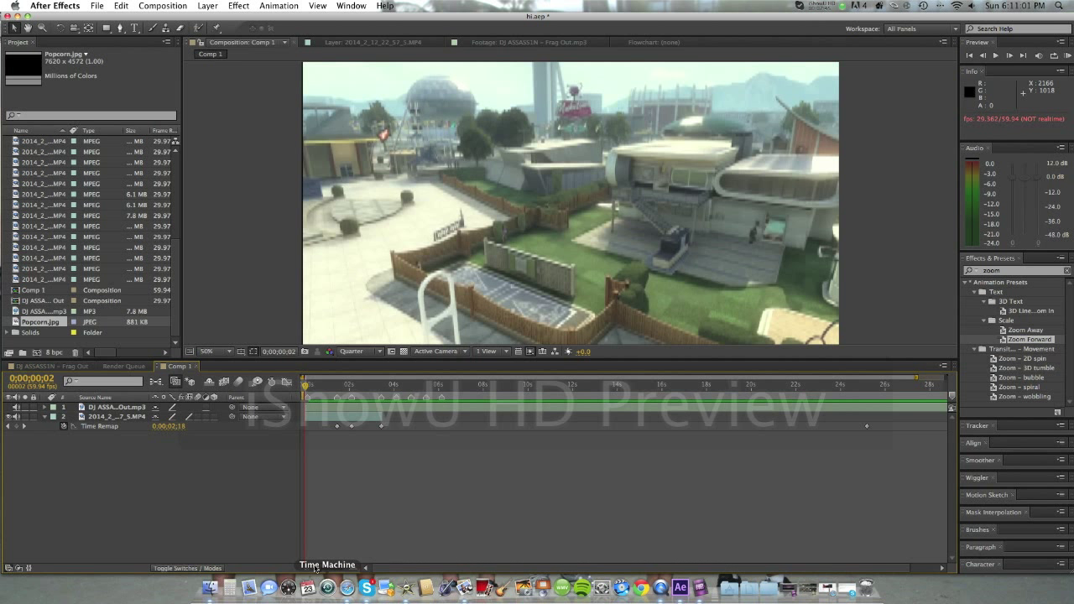
pyautogui.moveTo(323, 571); pyautogui.dragTo(327, 573)
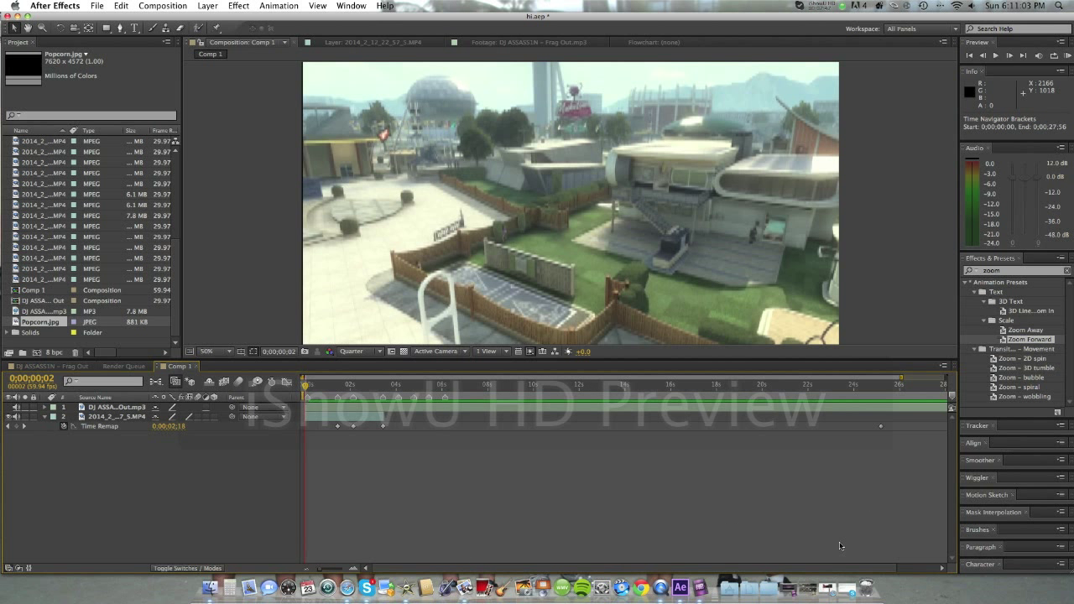
pyautogui.hscroll(3, 840, 546)
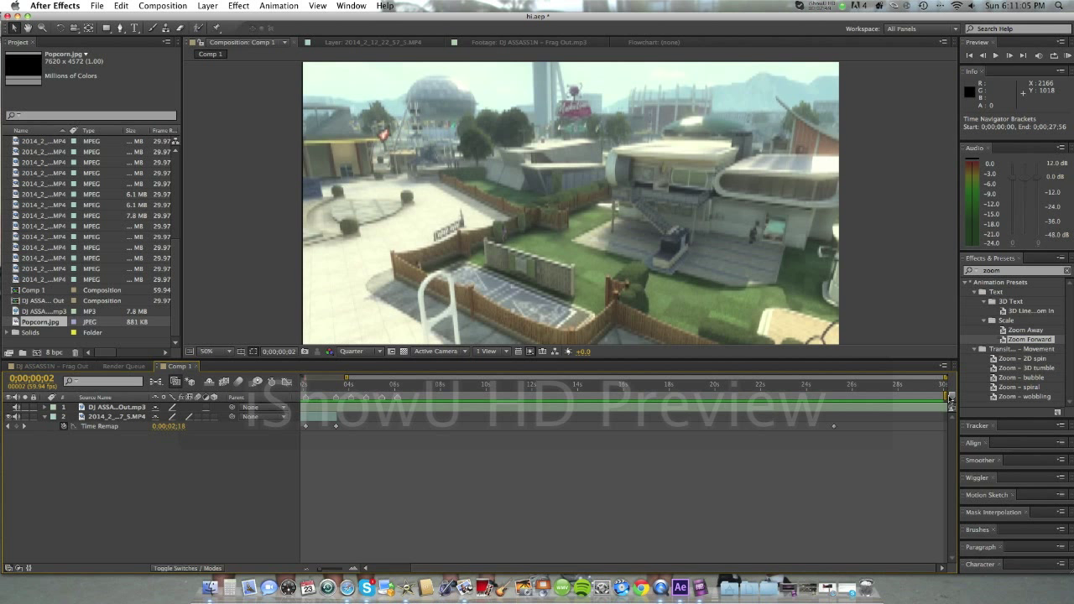
pyautogui.moveTo(944, 398); pyautogui.dragTo(342, 396)
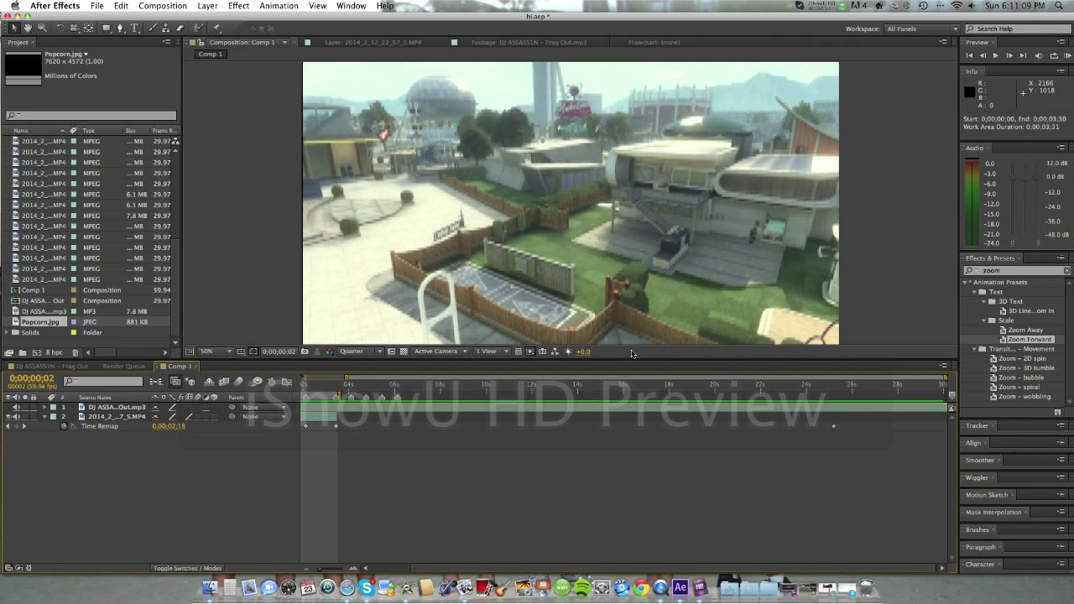
pyautogui.moveTo(495, 570); pyautogui.dragTo(384, 571)
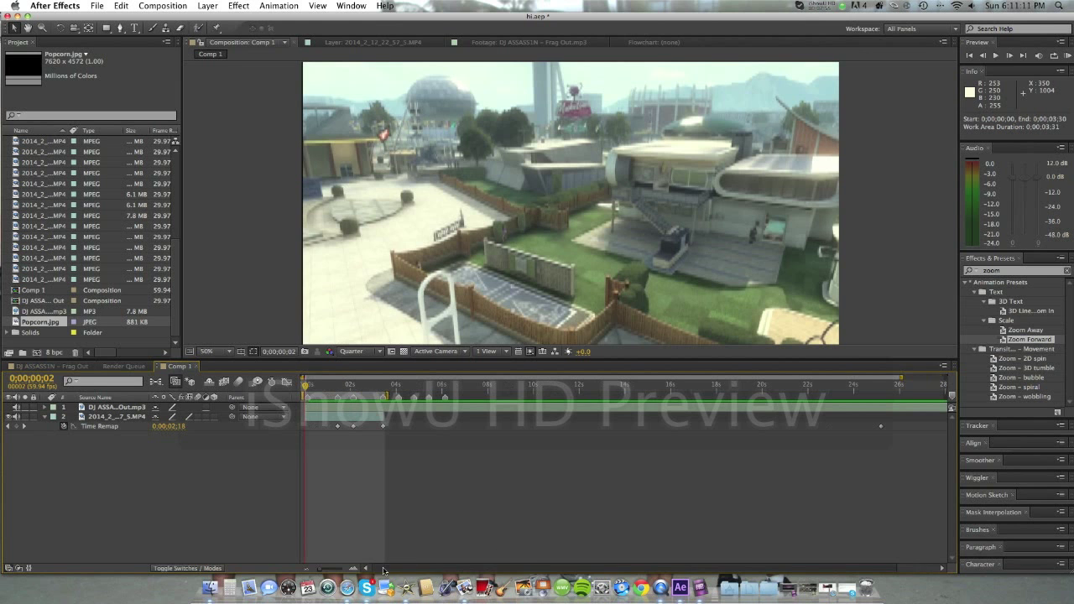
pyautogui.press('space')
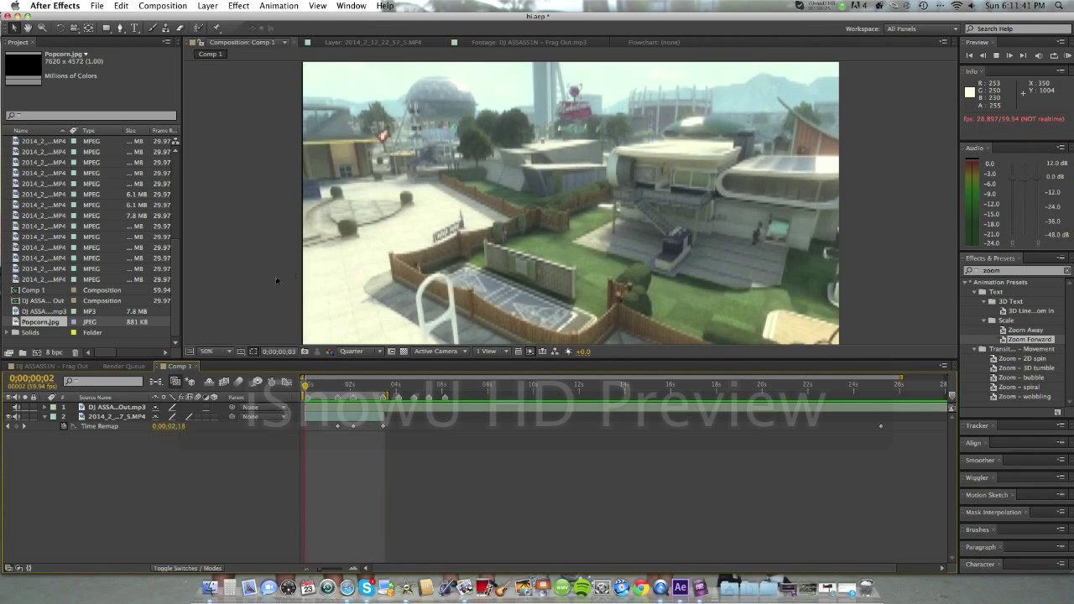
# Step: Scrub the playhead through the remapped section to 0;00;03;28, where Time Remap reads 0;00;09;29
pyautogui.click(244, 6)
pyautogui.click(243, 6)
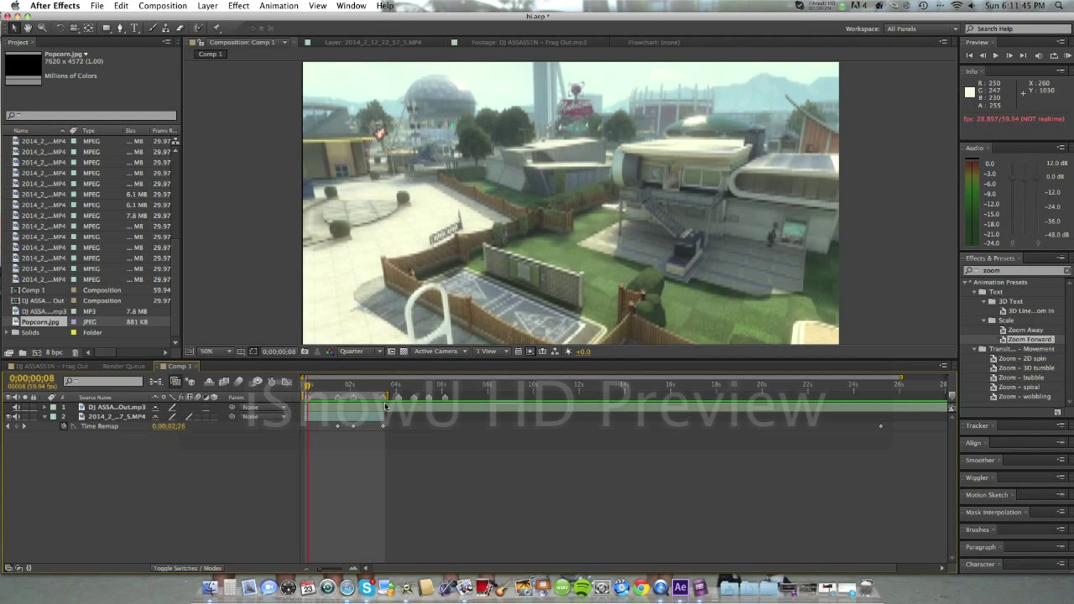
pyautogui.moveTo(308, 393); pyautogui.dragTo(384, 418)
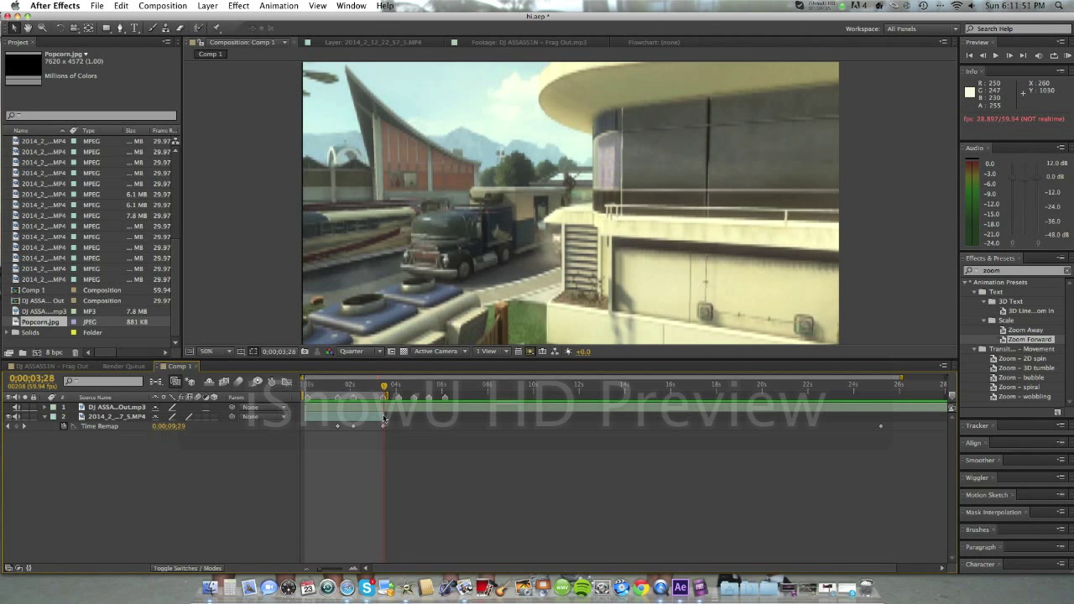
pyautogui.click(238, 6)
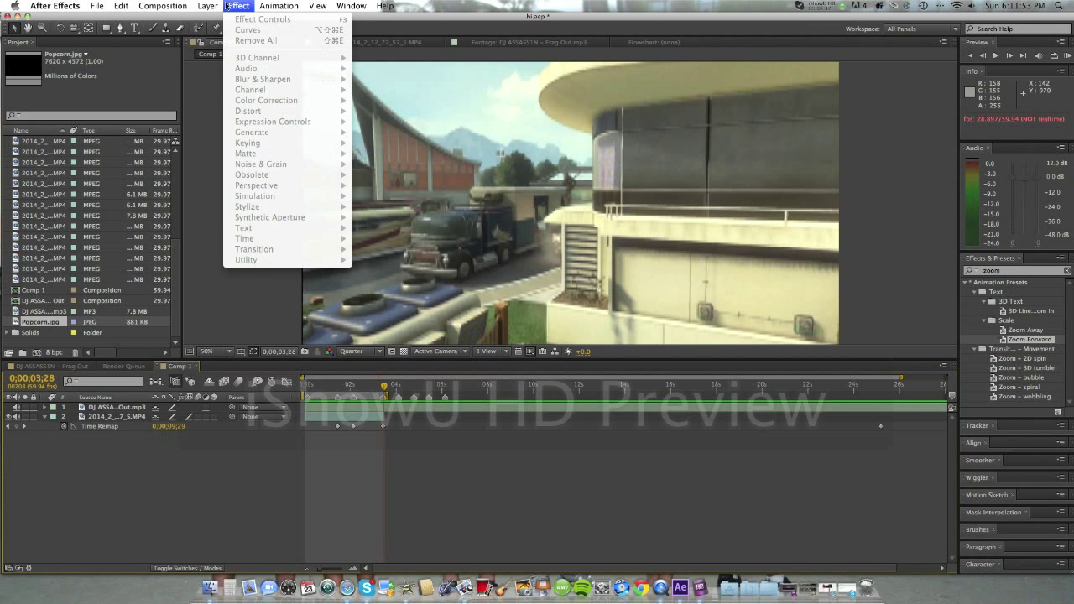
# Step: Browse the Layer and Edit menu commands without choosing anything
pyautogui.click(220, 7)
pyautogui.click(122, 6)
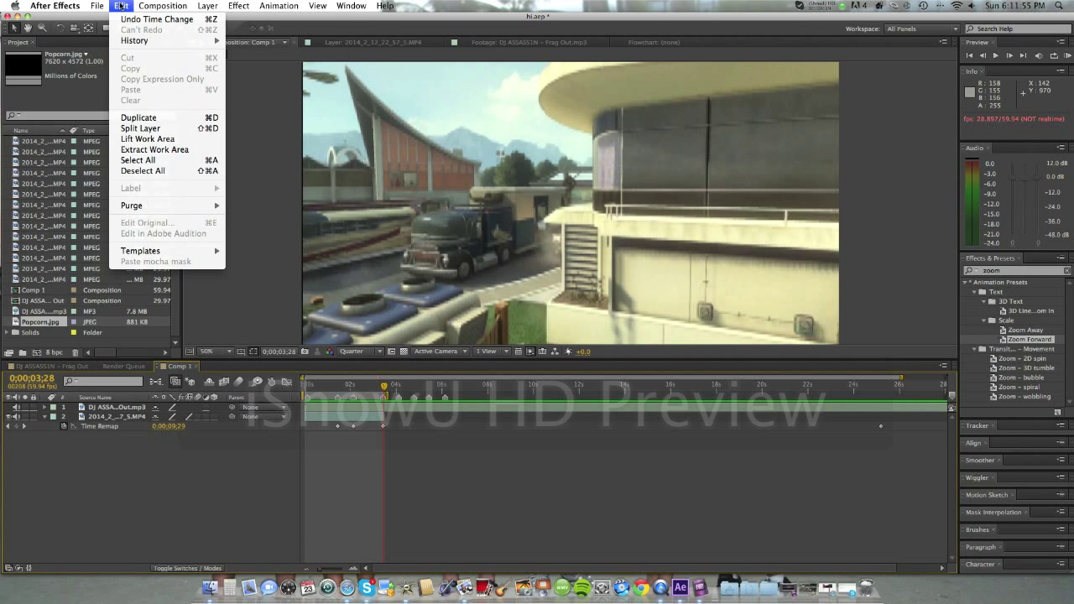
pyautogui.click(122, 6)
pyautogui.click(121, 6)
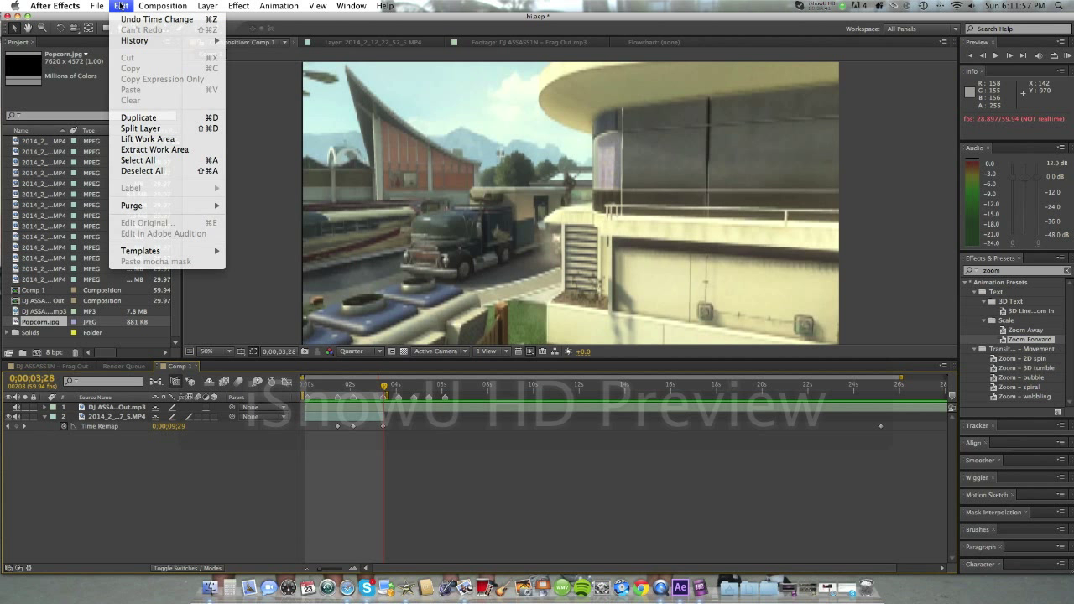
pyautogui.click(121, 6)
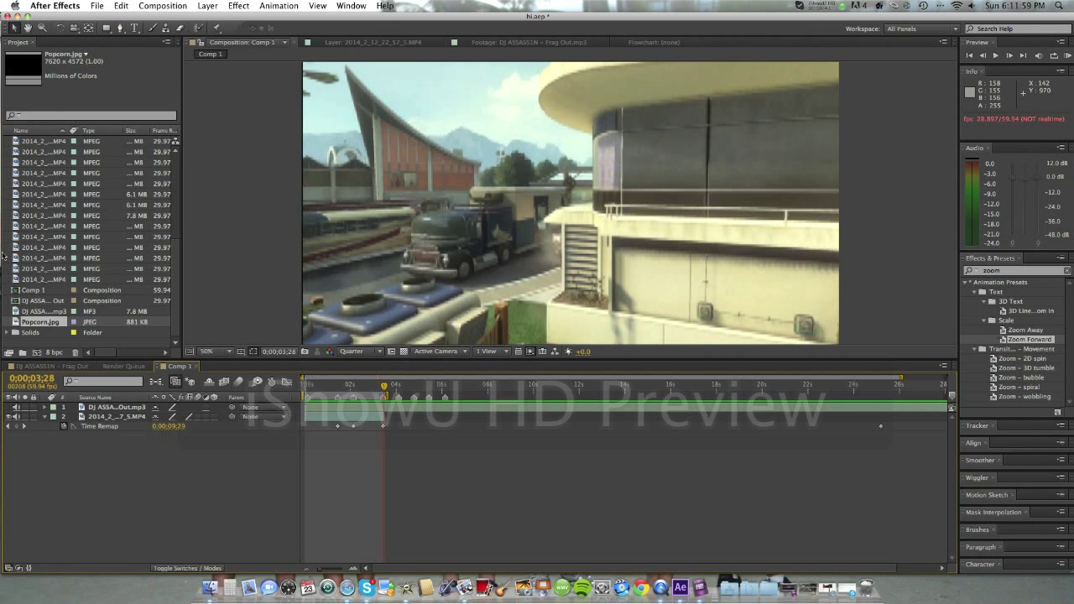
# Step: Select through the project's gameplay clips, comparing 2014_2_12_22_55_48.MP4 and 2014_2_12_22_52_31.MP4
pyautogui.click(41, 281)
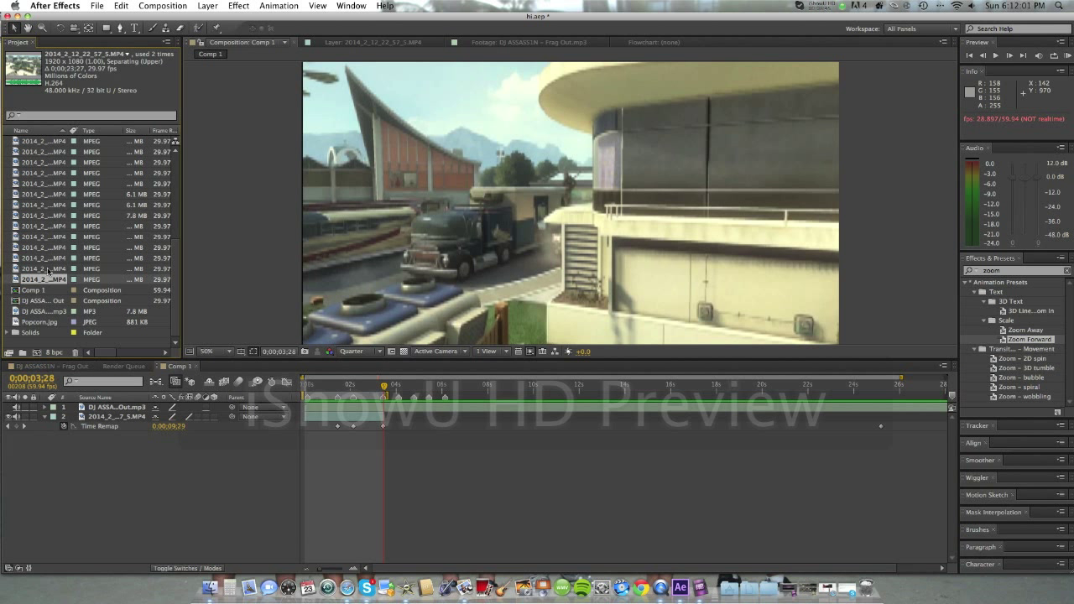
pyautogui.click(49, 269)
pyautogui.click(52, 260)
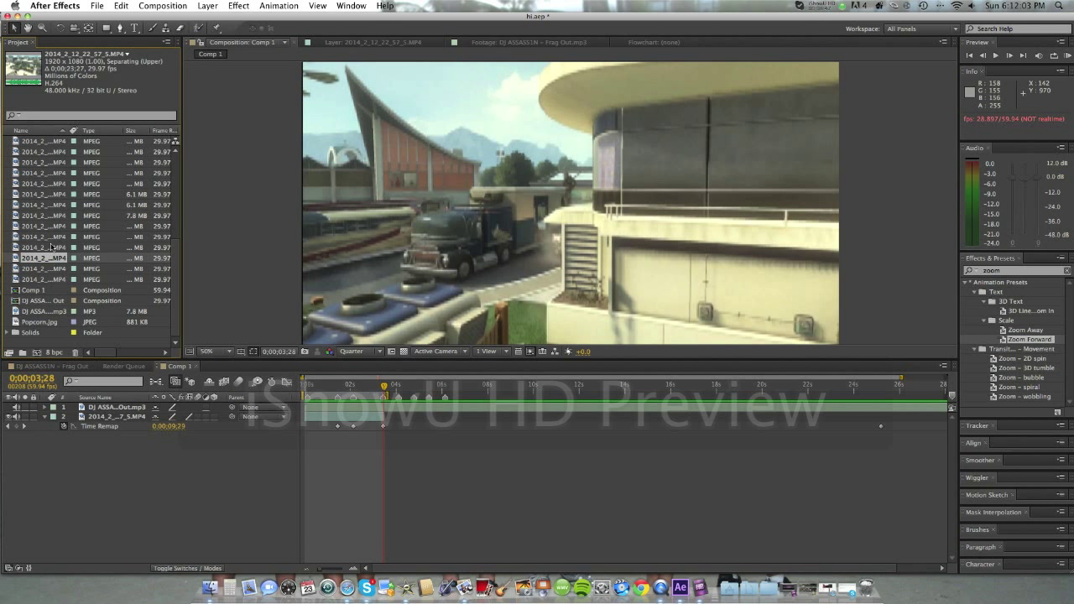
pyautogui.click(52, 248)
pyautogui.click(53, 238)
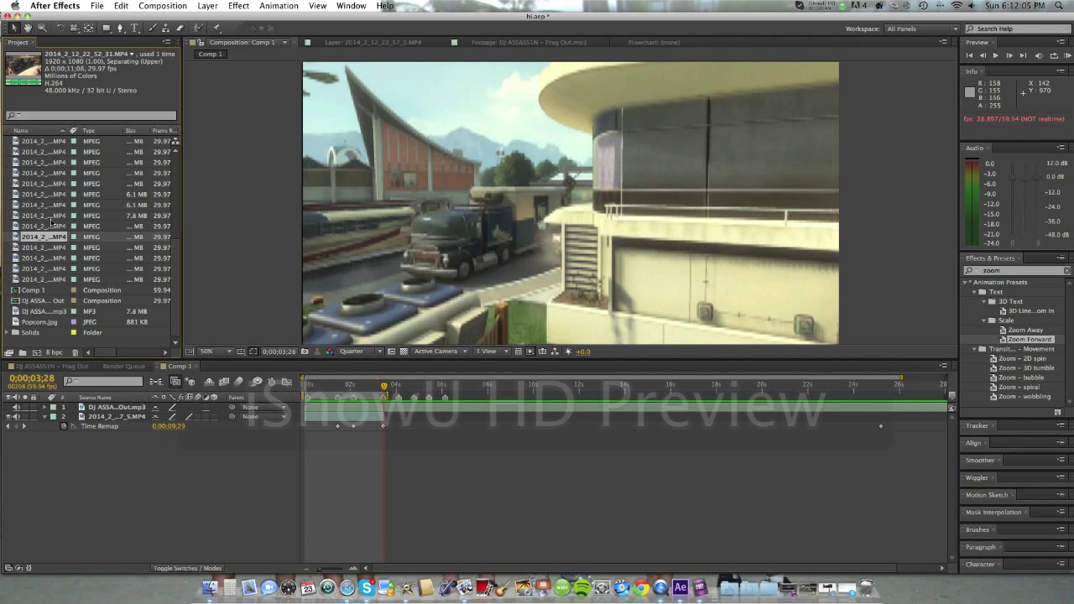
pyautogui.click(50, 247)
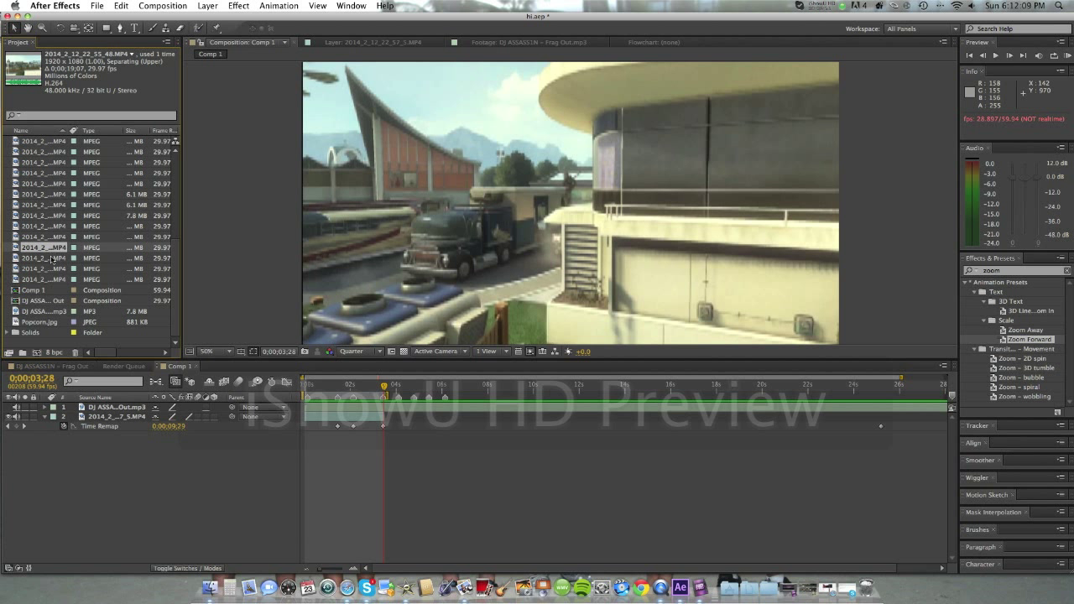
pyautogui.click(52, 259)
pyautogui.click(52, 248)
# Step: Preview both clips, then add 2014_2_12_22_52_31.MP4 as a third layer starting about 0;00;03;30
pyautogui.doubleClick(53, 248)
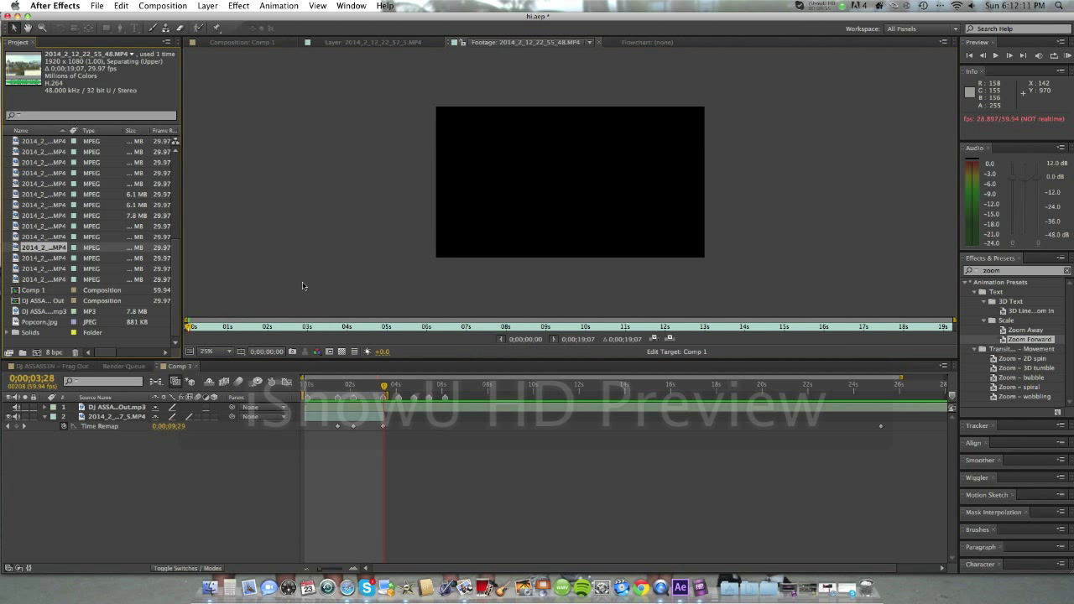
pyautogui.doubleClick(29, 238)
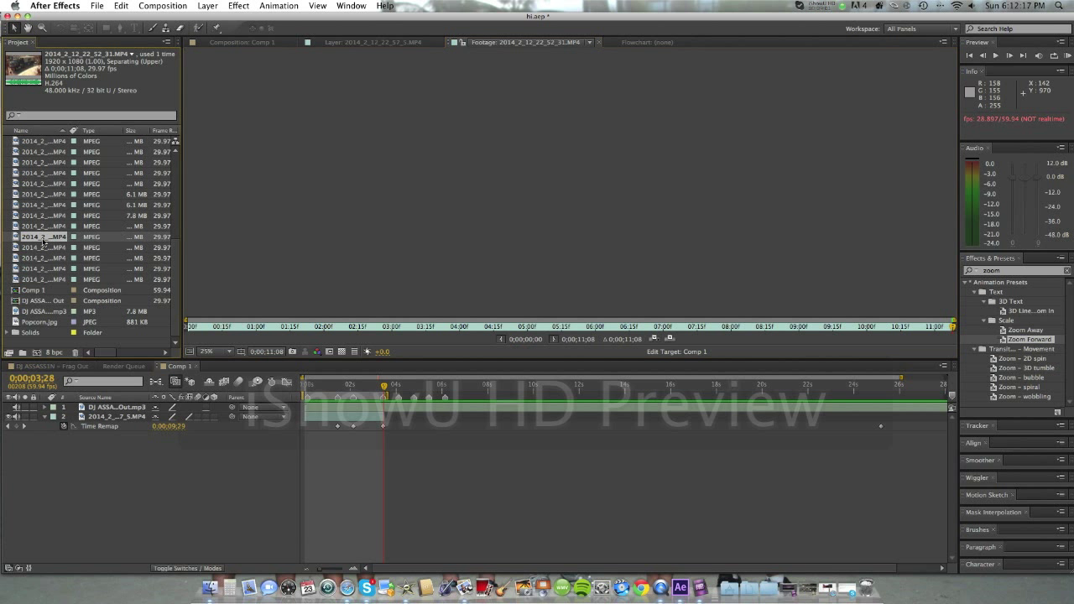
pyautogui.click(328, 482)
pyautogui.moveTo(328, 482); pyautogui.dragTo(385, 479)
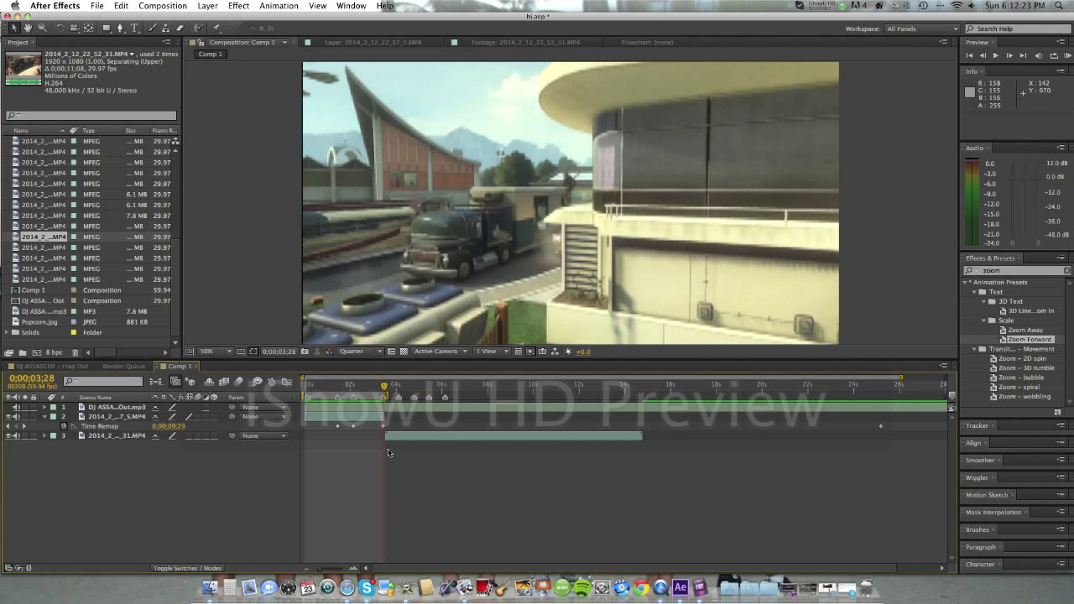
pyautogui.click(390, 438)
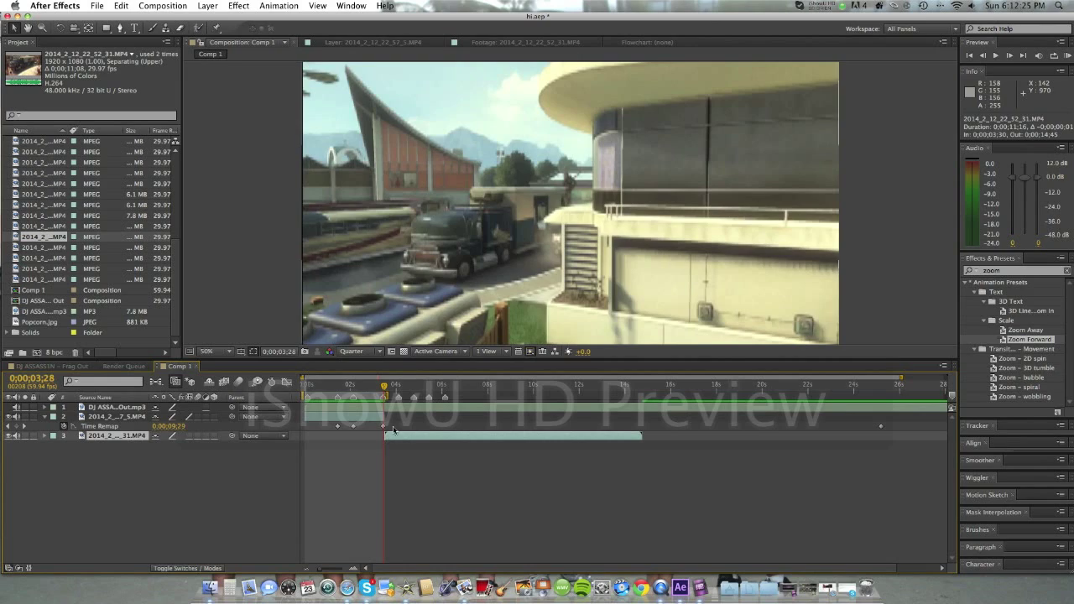